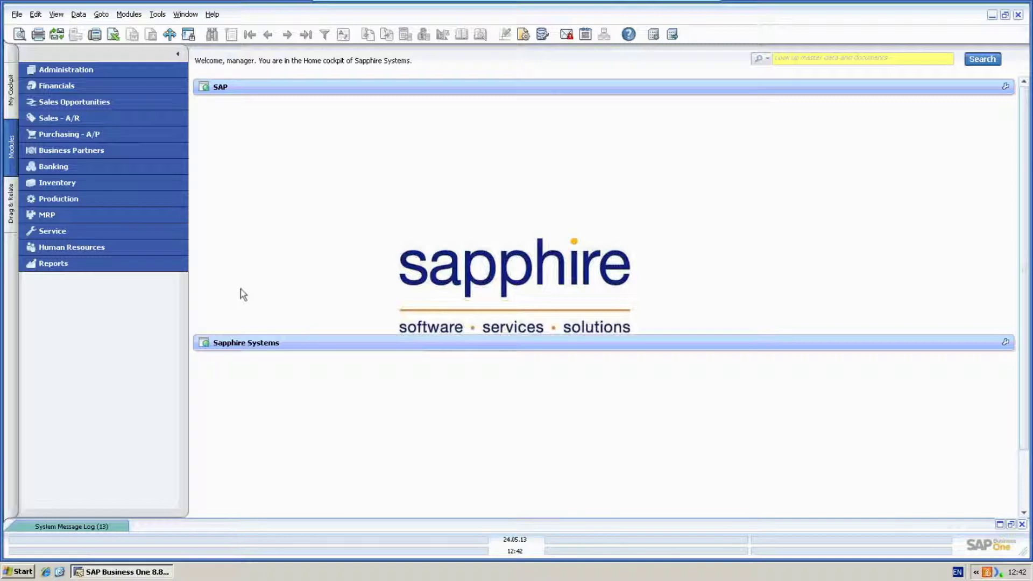
{"action": "left_click", "coordinate": [114, 86]}
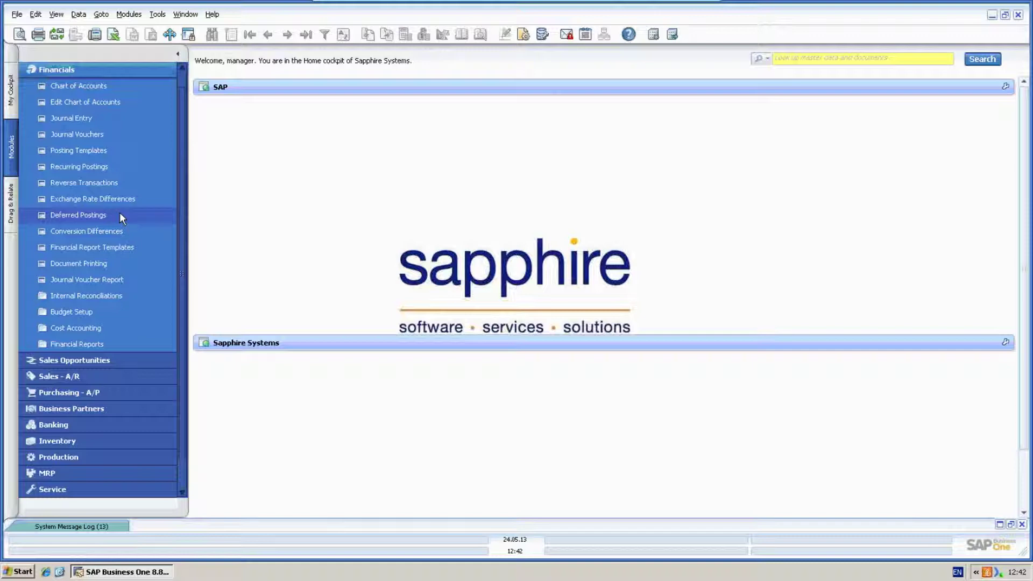
{"action": "left_click", "coordinate": [102, 68]}
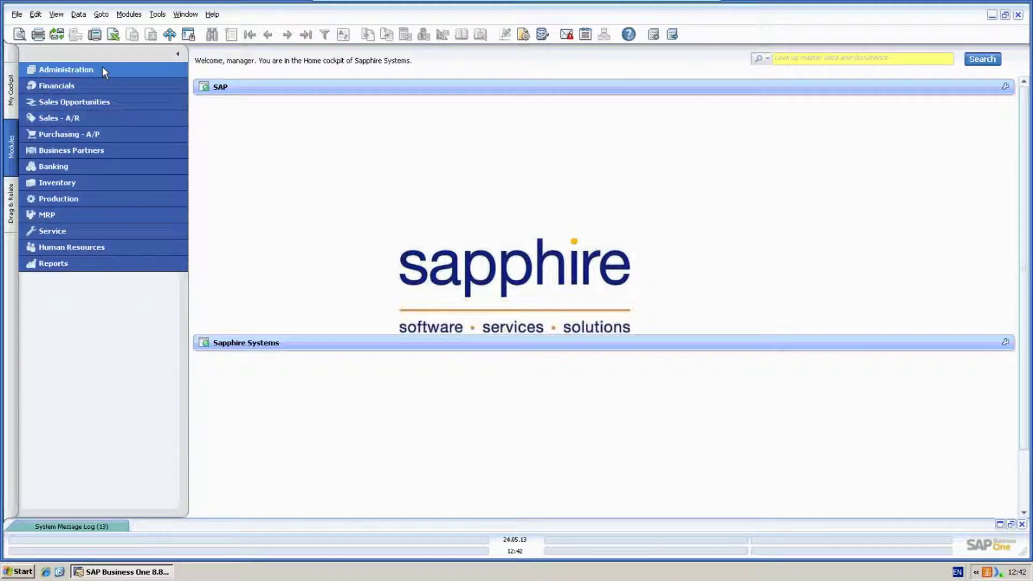
Step: Open the SPHRE_SETTINGS - Sapphire Settings user-defined window
{"action": "left_click", "coordinate": [157, 14]}
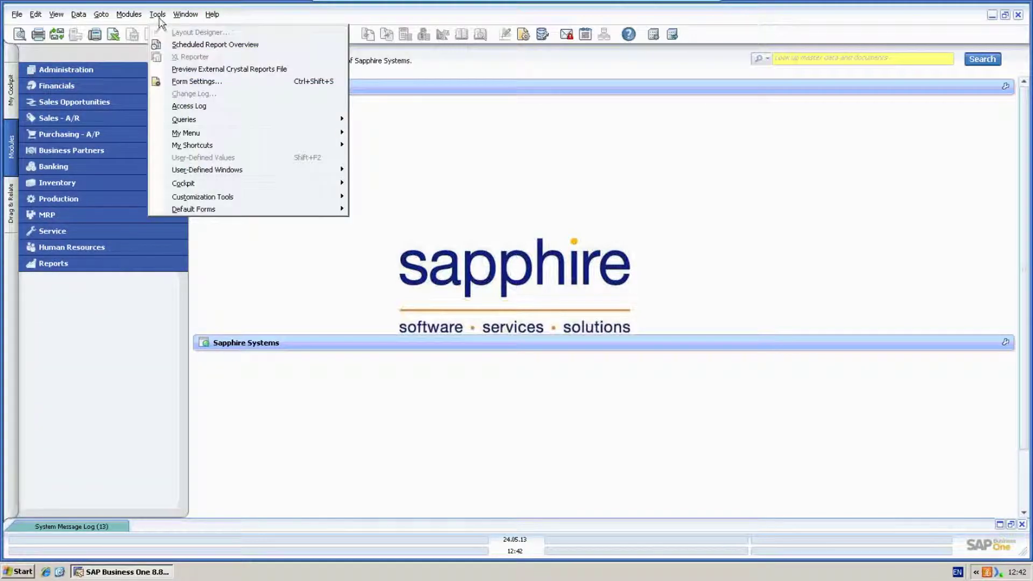
{"action": "mouse_move", "coordinate": [226, 169]}
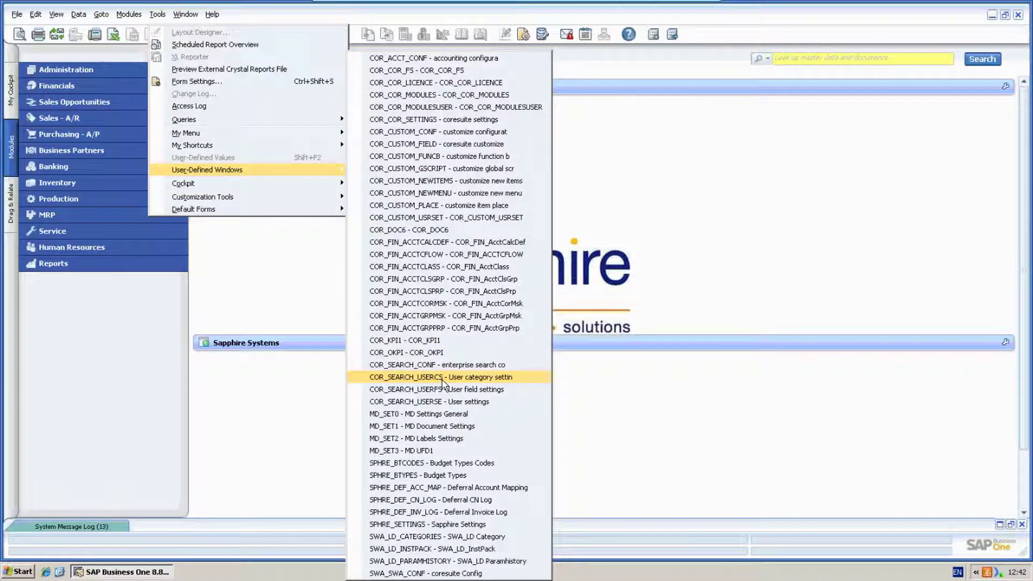
{"action": "left_click", "coordinate": [464, 525]}
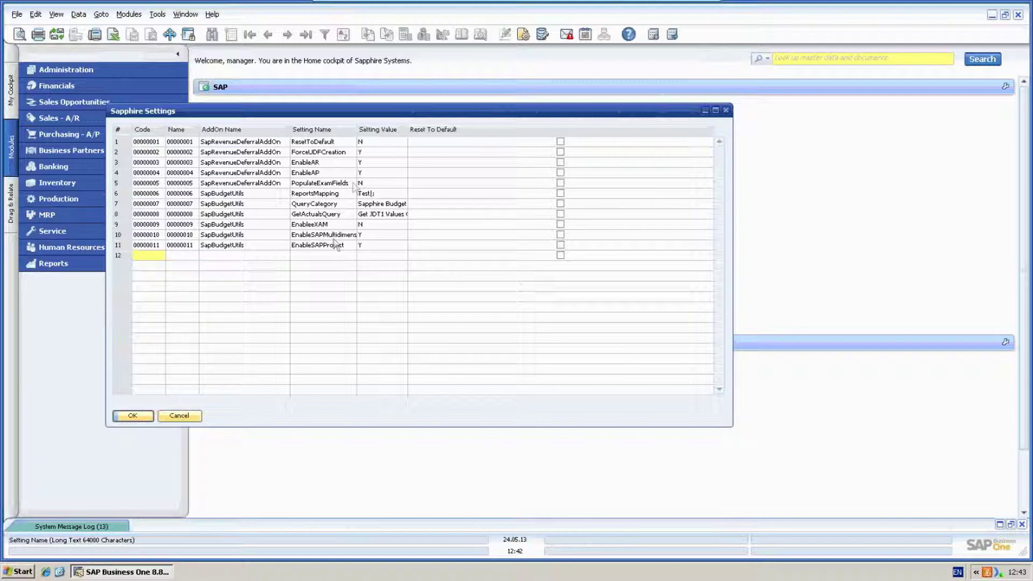
Step: Examine the setting values of EnableAR, EnableAP and PopulateExamFields for SapRevenueDeferralAddOn, and close the settings without changes
{"action": "left_click", "coordinate": [360, 163]}
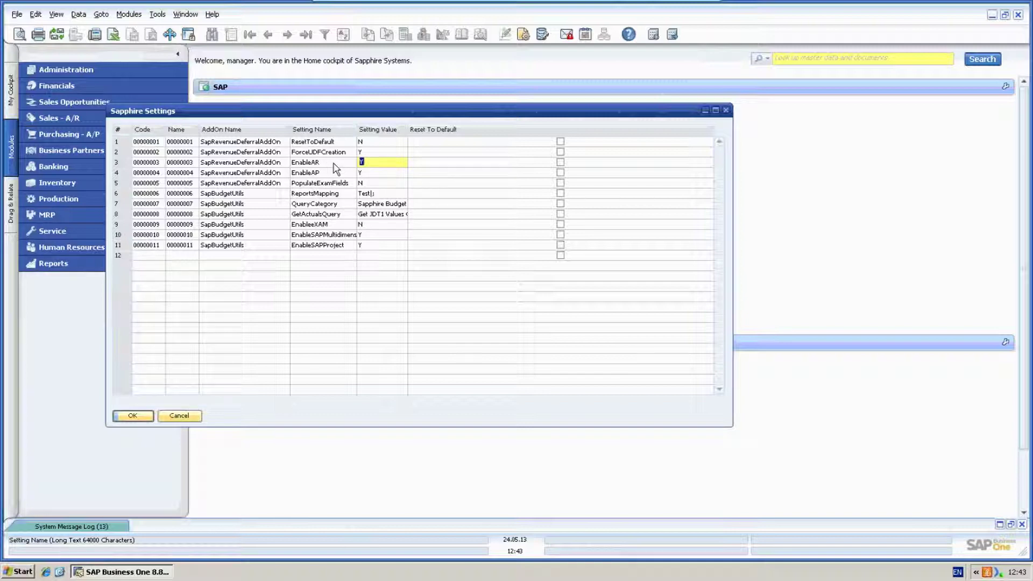
{"action": "left_click", "coordinate": [373, 165]}
{"action": "left_click", "coordinate": [369, 173]}
{"action": "left_click", "coordinate": [367, 171]}
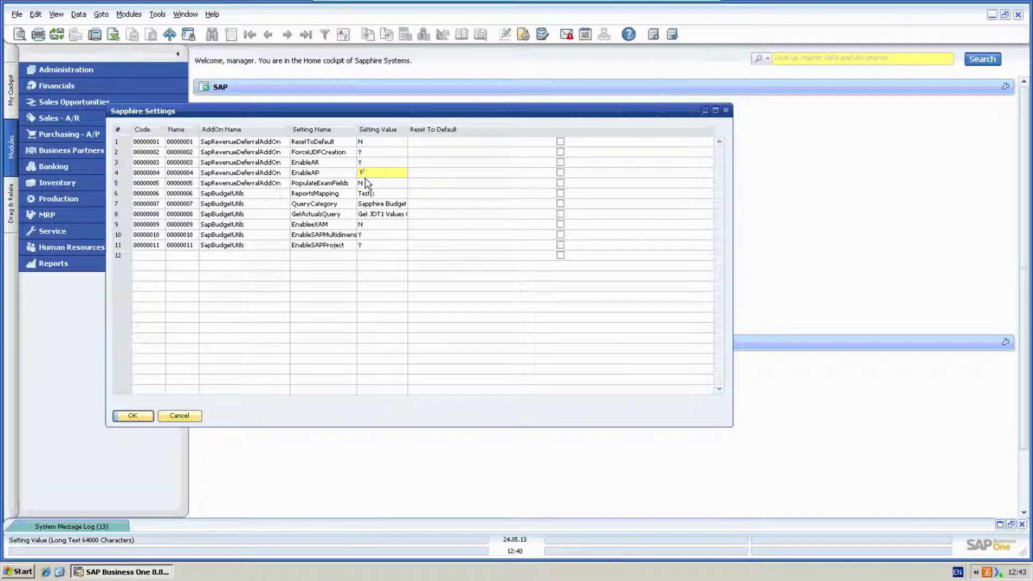
{"action": "left_click", "coordinate": [372, 183]}
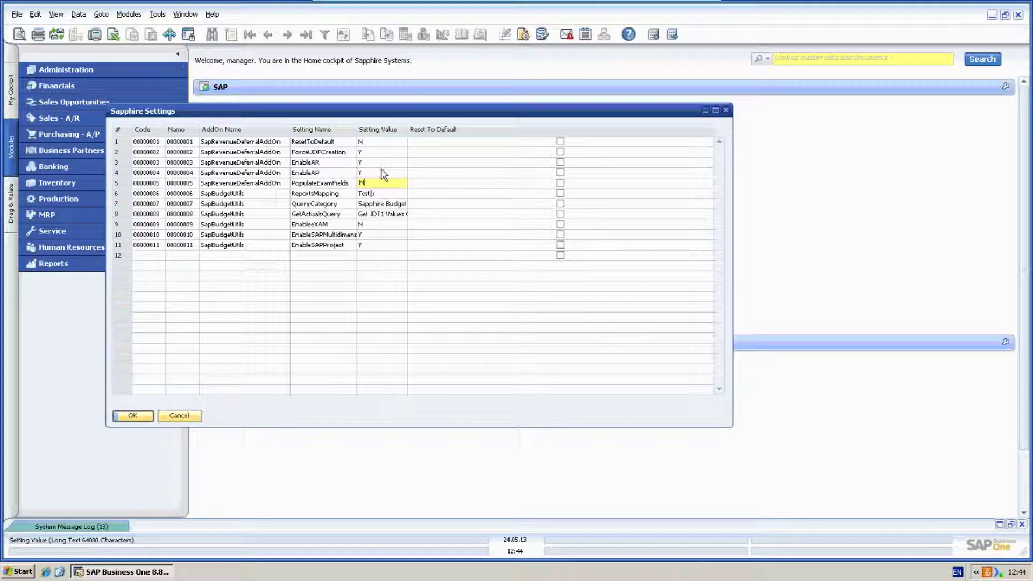
{"action": "left_click", "coordinate": [183, 416]}
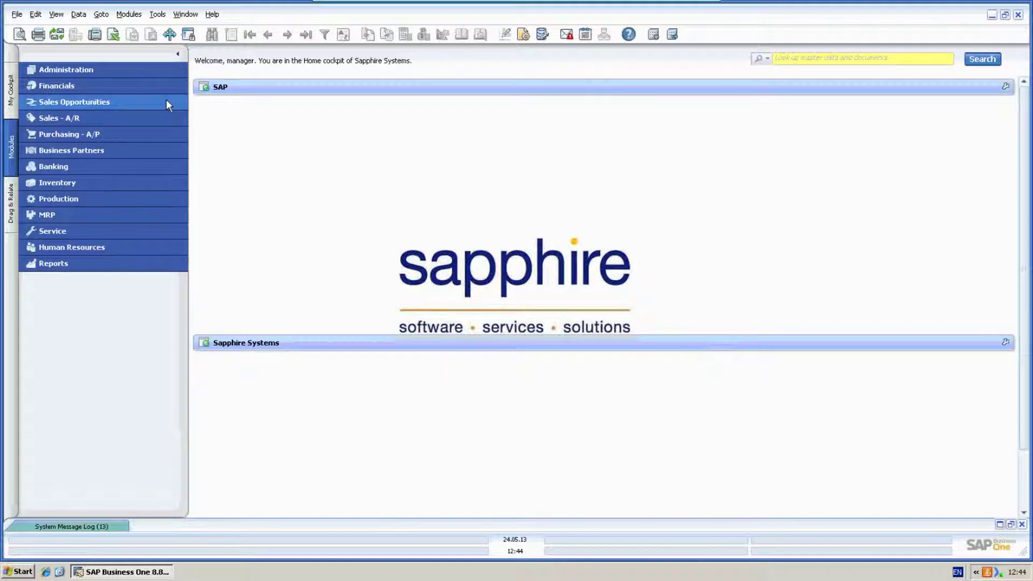
Step: Open the SPHRE_DEF_ACC_MAP - Deferral Account Mapping user-defined window, enlarge it and reposition it so its columns are readable
{"action": "left_click", "coordinate": [157, 18]}
{"action": "left_click", "coordinate": [251, 245]}
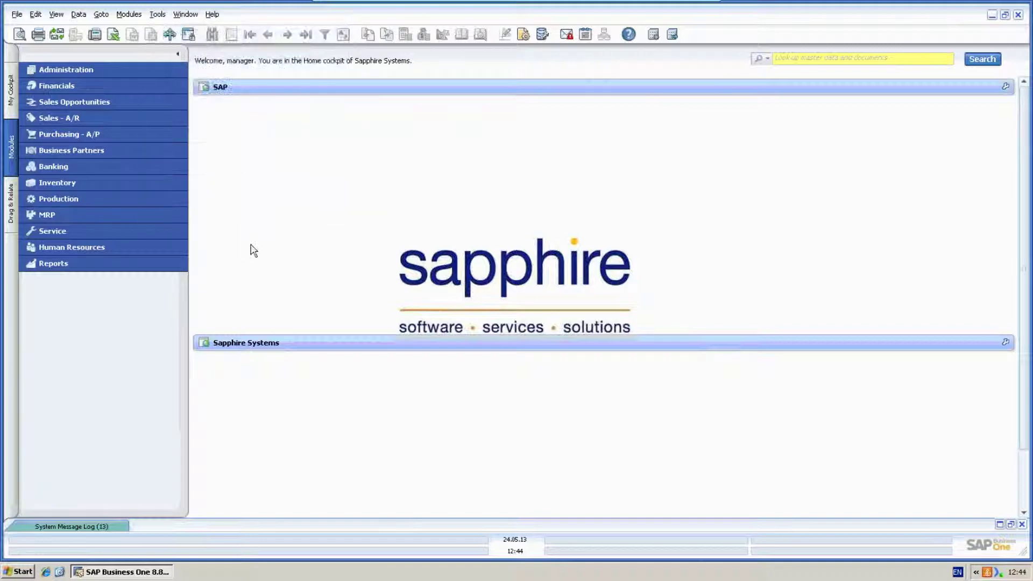
{"action": "left_click", "coordinate": [157, 17]}
{"action": "mouse_move", "coordinate": [322, 174]}
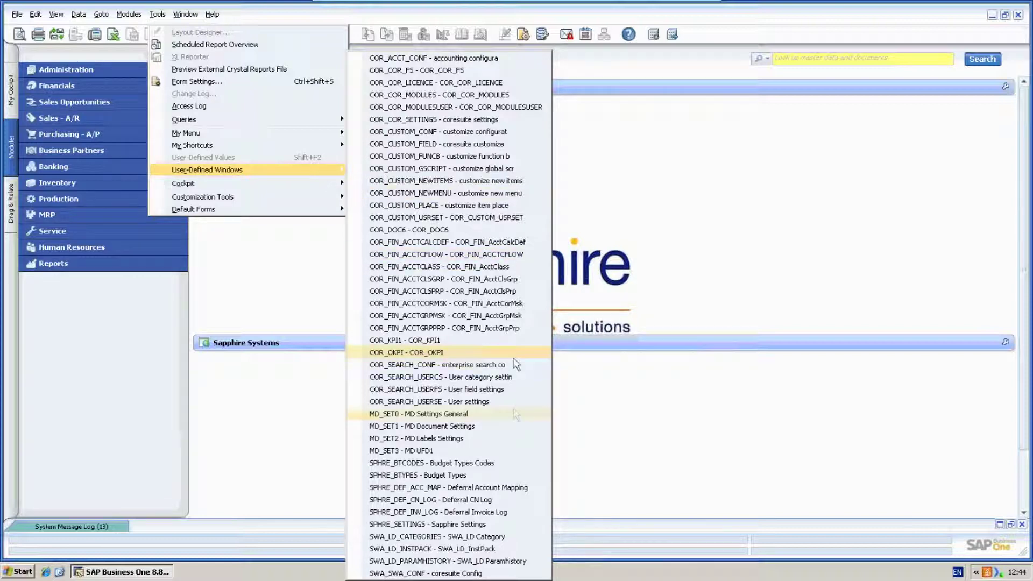
{"action": "left_click", "coordinate": [495, 491]}
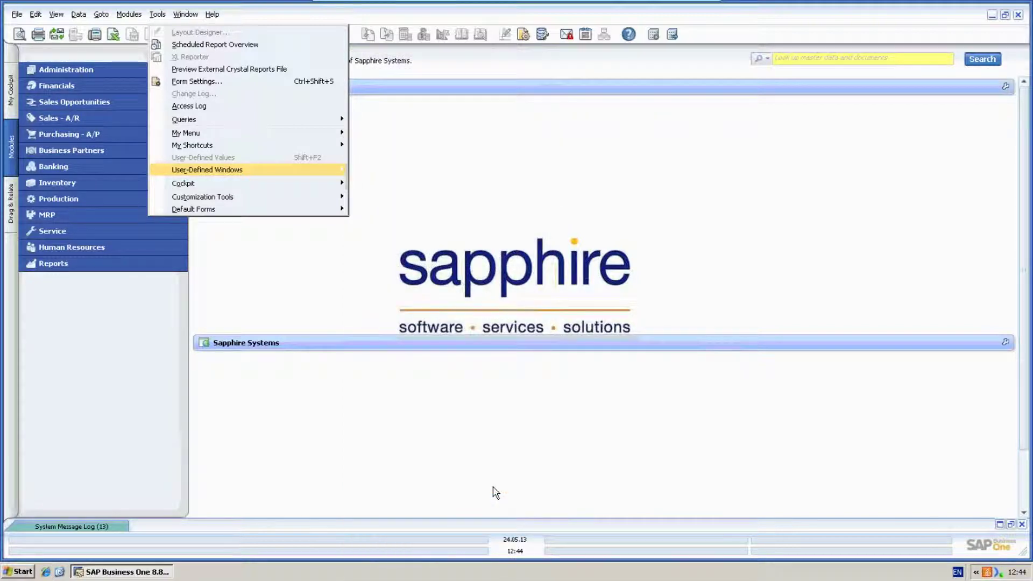
{"action": "left_click_drag", "start_coordinate": [678, 326], "coordinate": [1029, 511]}
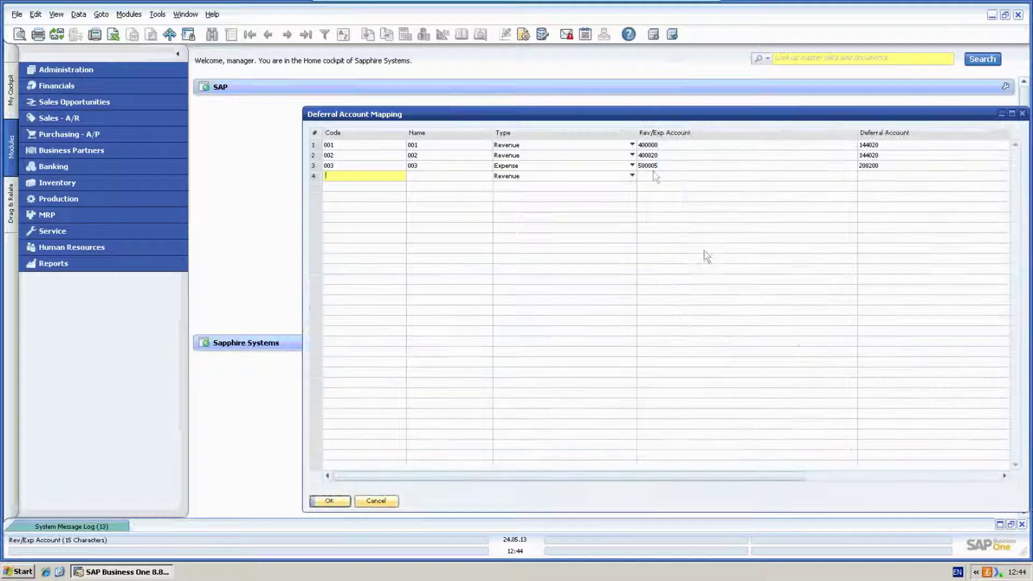
{"action": "left_click_drag", "start_coordinate": [607, 116], "coordinate": [505, 120]}
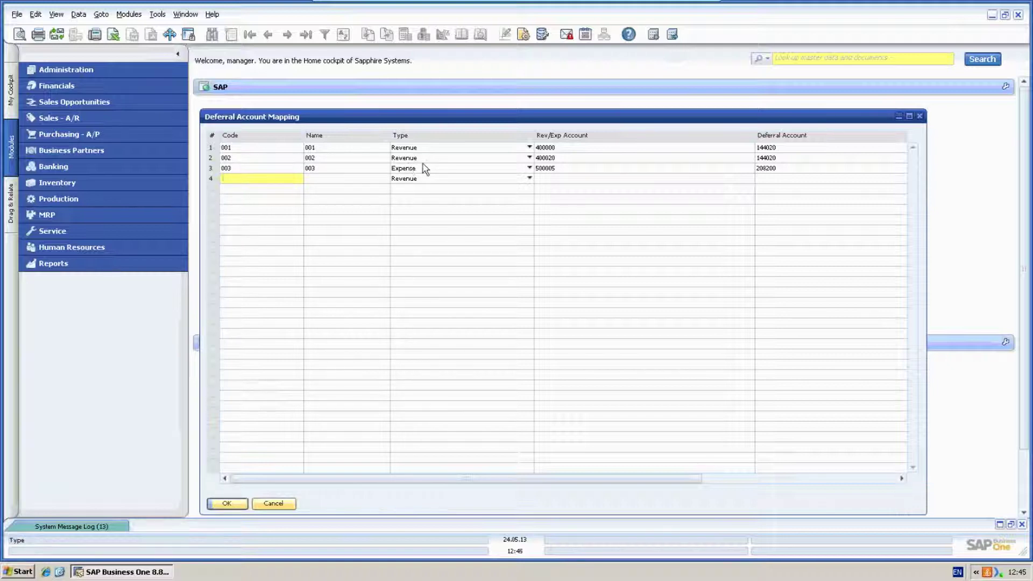
Step: Check the available type options for the third and first rows of the deferral account mapping, keeping their current types
{"action": "left_click", "coordinate": [447, 170]}
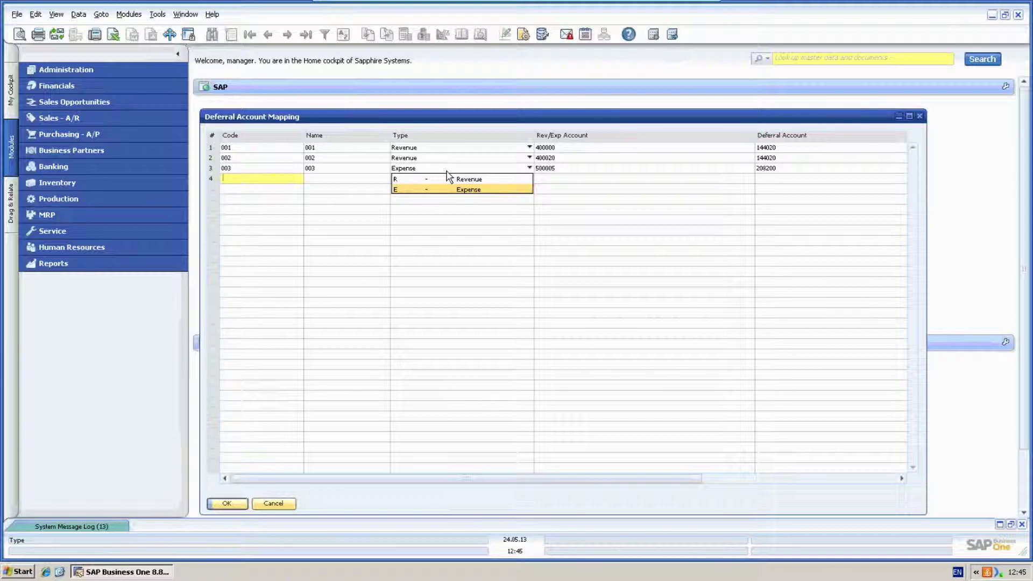
{"action": "left_click", "coordinate": [447, 178]}
{"action": "left_click", "coordinate": [447, 169]}
{"action": "left_click", "coordinate": [444, 147]}
{"action": "left_click", "coordinate": [445, 147]}
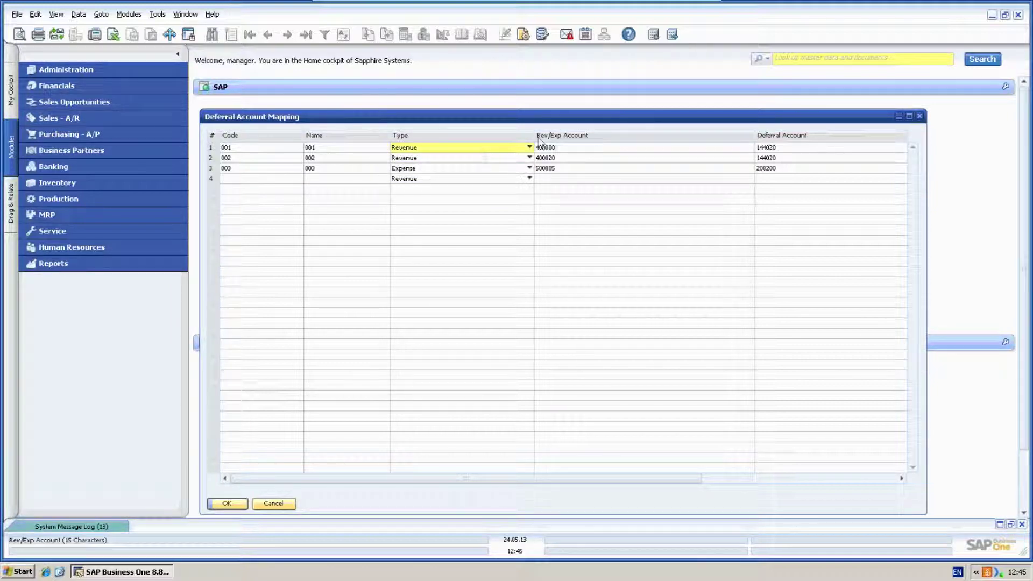
Step: Examine the revenue account, deferral account and transaction code fields in the first row of the deferral account mapping
{"action": "left_click", "coordinate": [581, 152]}
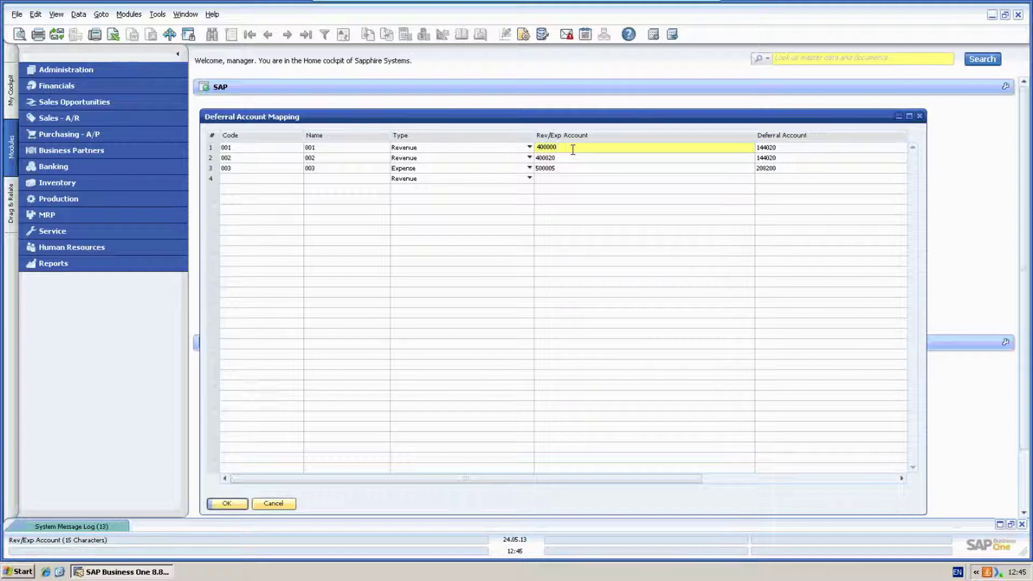
{"action": "left_click", "coordinate": [793, 152]}
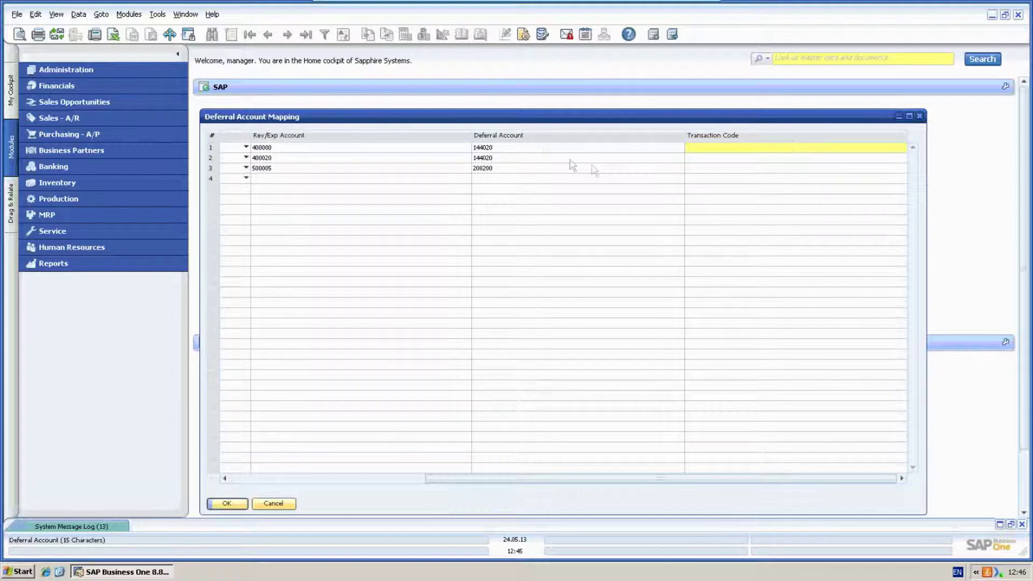
{"action": "left_click", "coordinate": [544, 144]}
{"action": "left_click", "coordinate": [540, 146]}
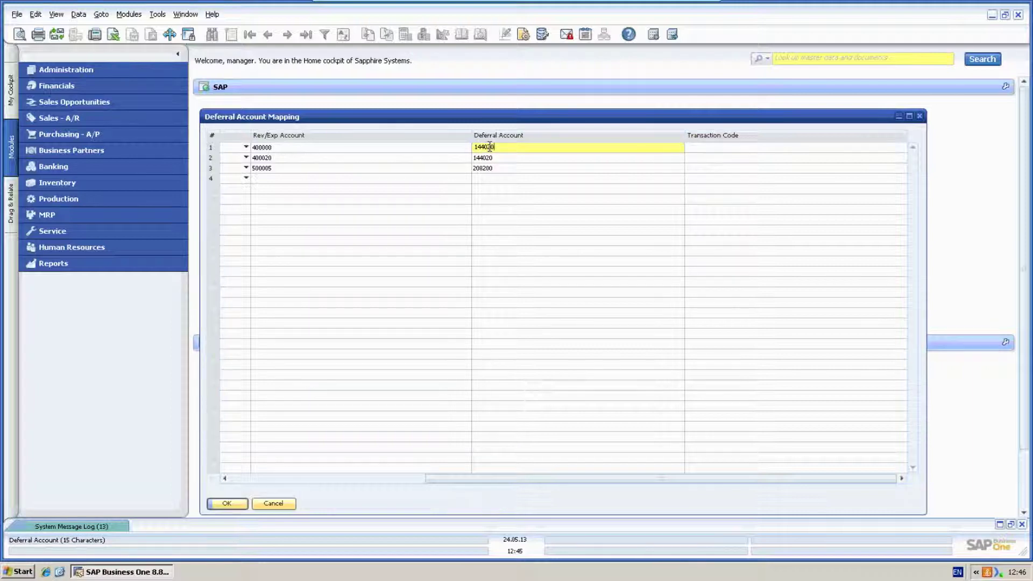
Step: Look up the first row's deferral account 144020 in the Chart of Accounts, and close the chart
{"action": "left_click_drag", "start_coordinate": [498, 147], "coordinate": [463, 149]}
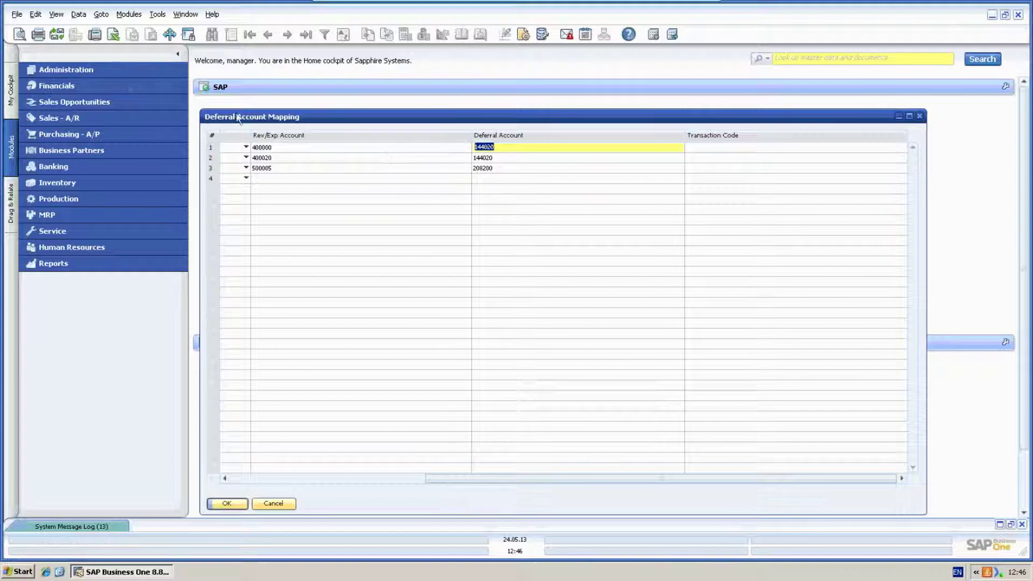
{"action": "left_click", "coordinate": [85, 82]}
{"action": "left_click", "coordinate": [93, 87]}
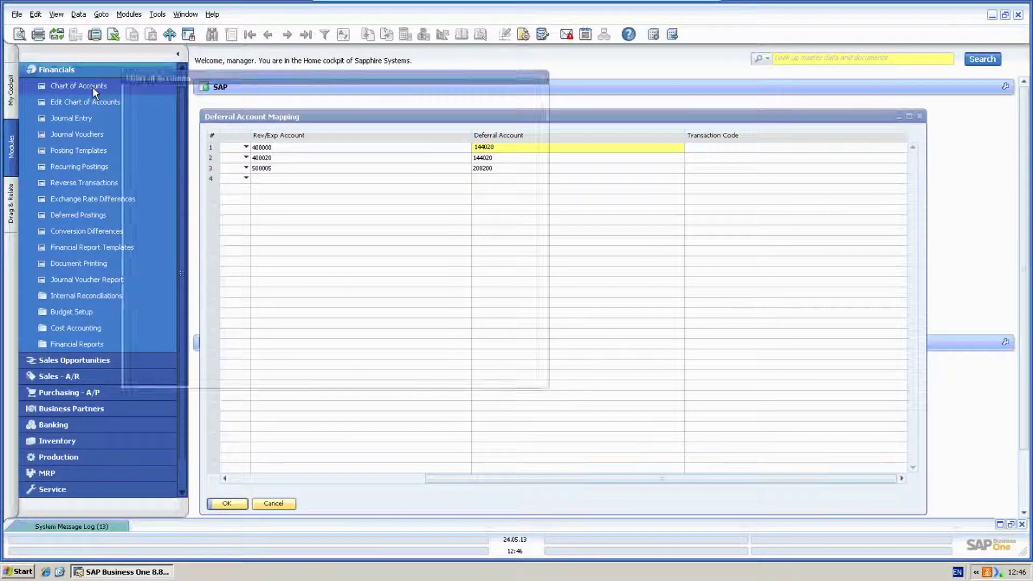
{"action": "type", "text": "144020"}
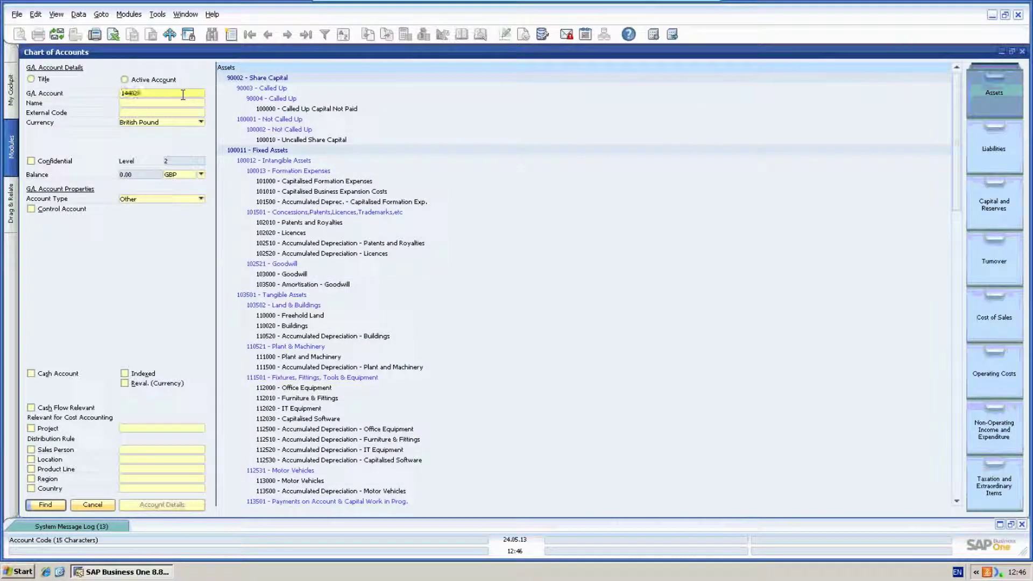
{"action": "key", "text": "Return"}
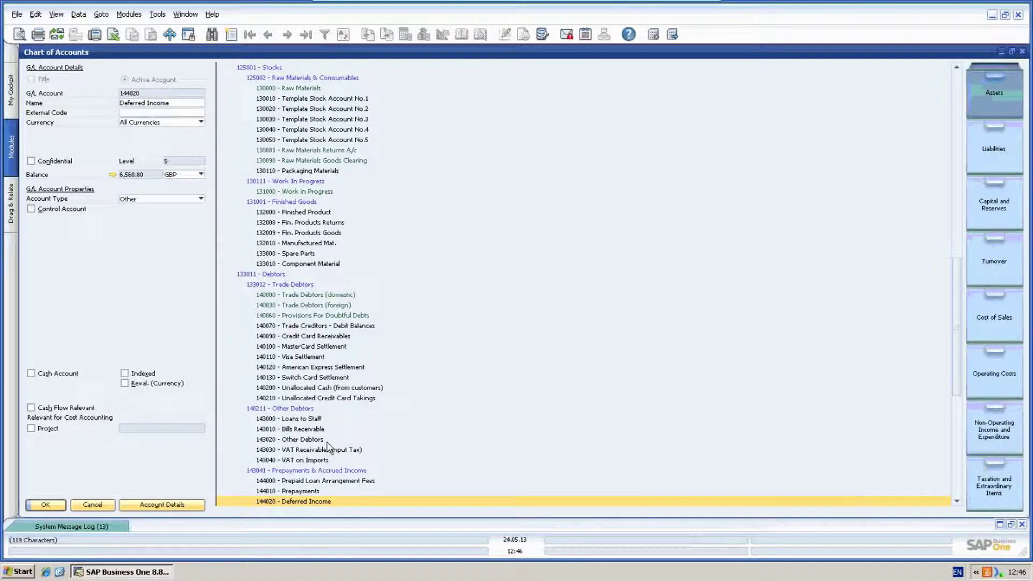
{"action": "left_click", "coordinate": [955, 502]}
{"action": "left_click", "coordinate": [955, 503]}
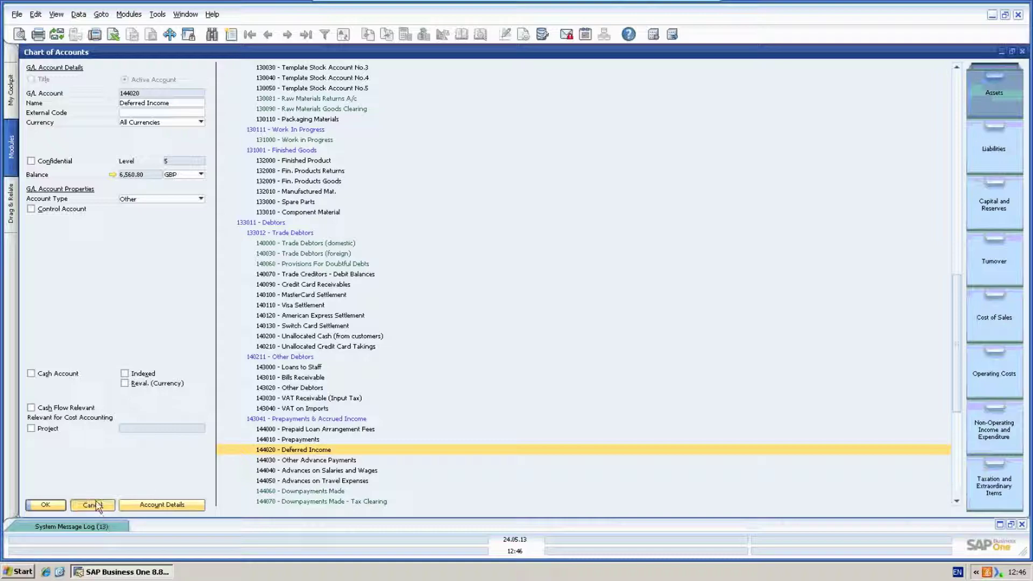
{"action": "left_click", "coordinate": [92, 504]}
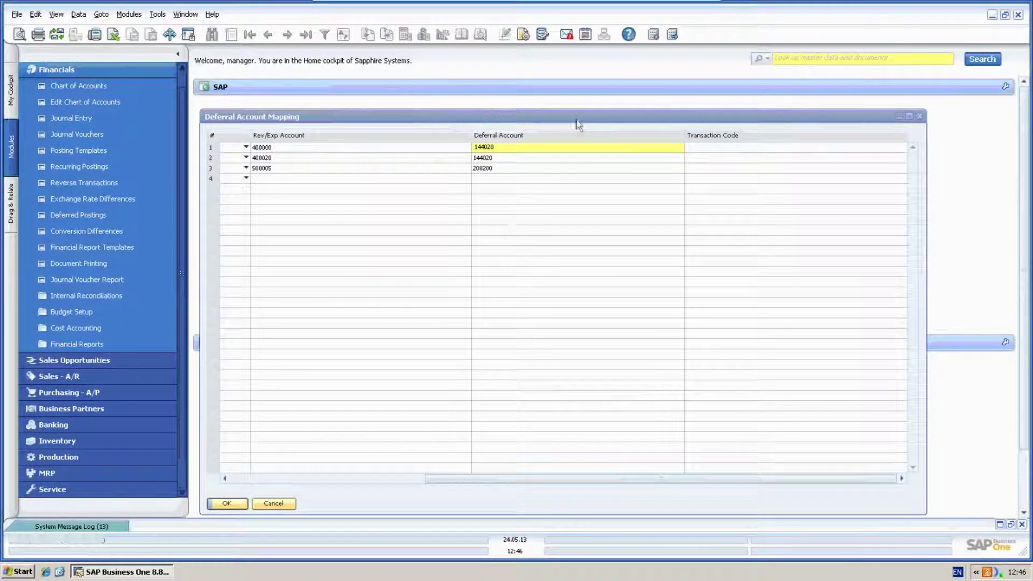
Step: Check which transaction codes a new journal entry offers for use in the mapping's Transaction Code field
{"action": "left_click", "coordinate": [737, 154]}
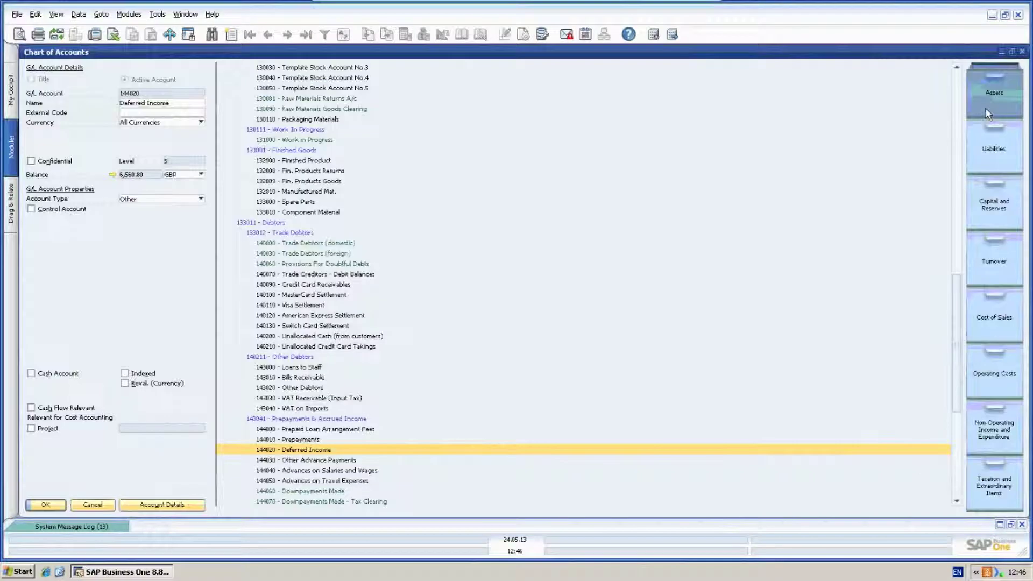
{"action": "left_click", "coordinate": [735, 147]}
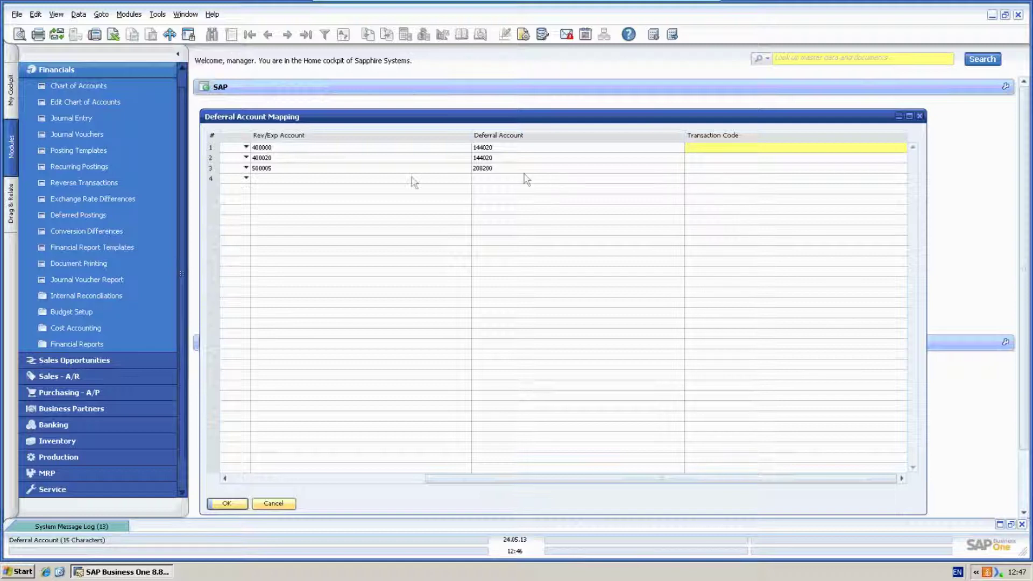
{"action": "left_click", "coordinate": [87, 123]}
{"action": "left_click", "coordinate": [91, 120]}
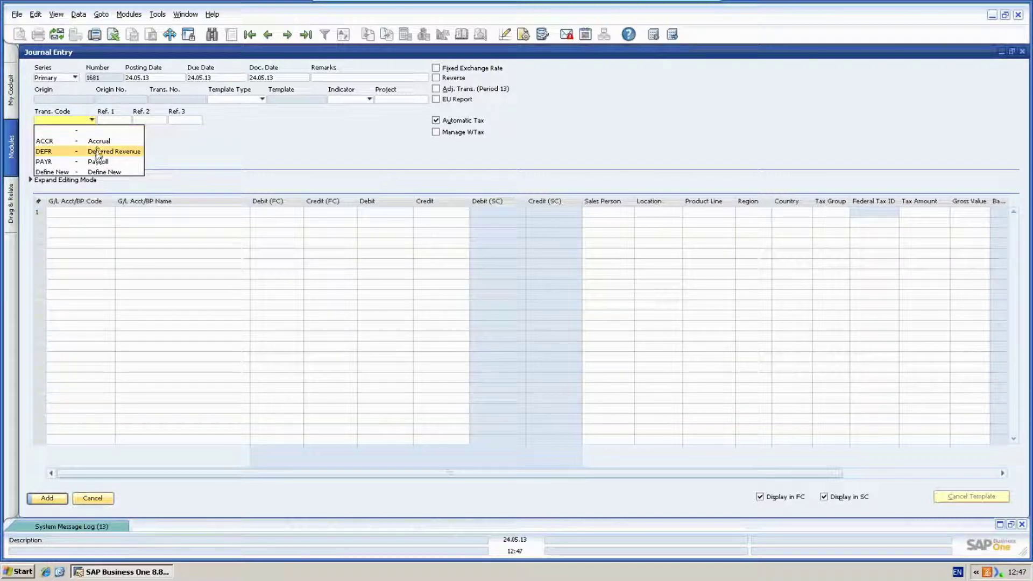
{"action": "left_click", "coordinate": [53, 143]}
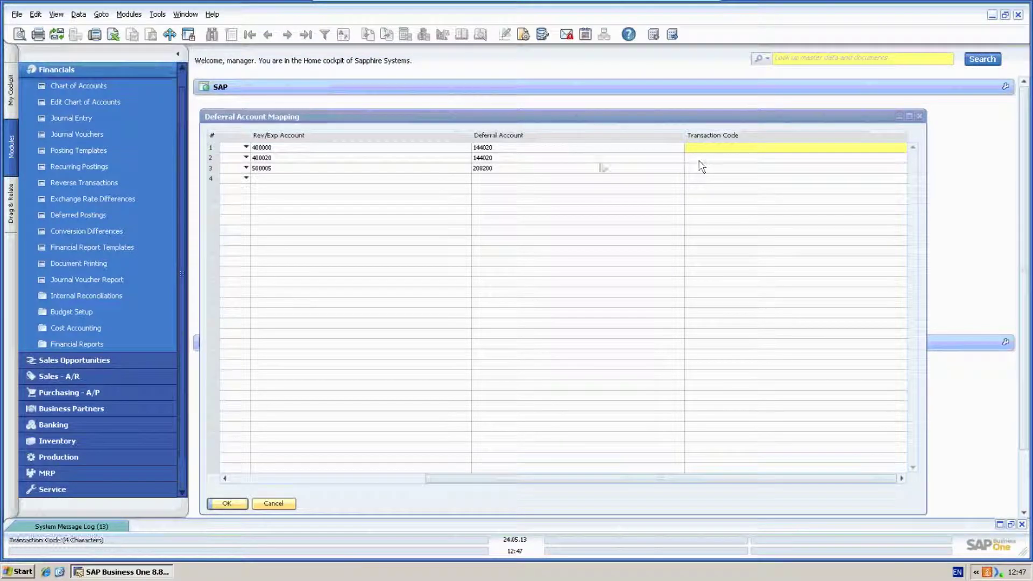
Step: Review the Expense row of the deferral account mapping, checking its type, expense account and deferral account
{"action": "left_click", "coordinate": [408, 148]}
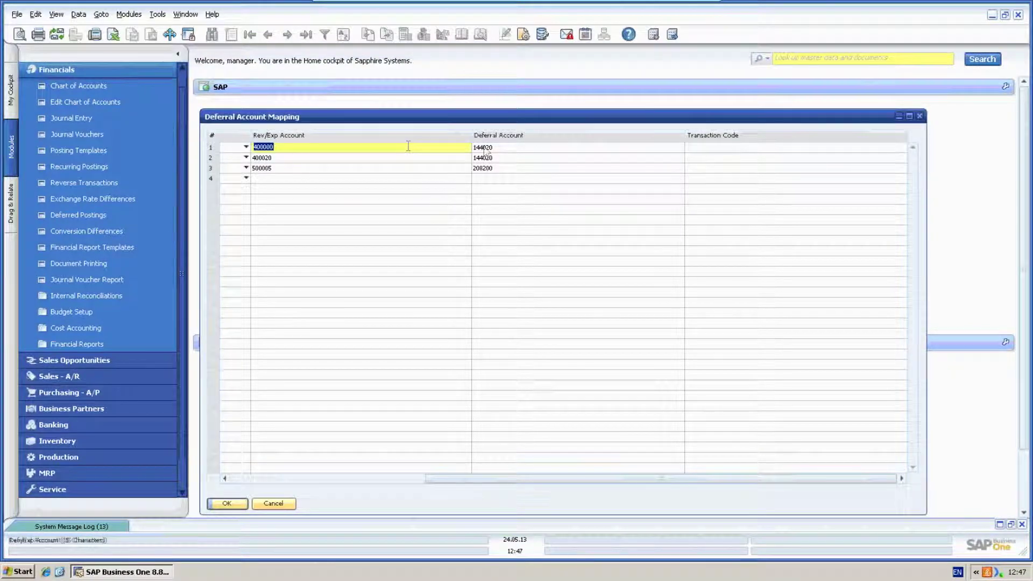
{"action": "left_click_drag", "start_coordinate": [544, 477], "coordinate": [231, 483]}
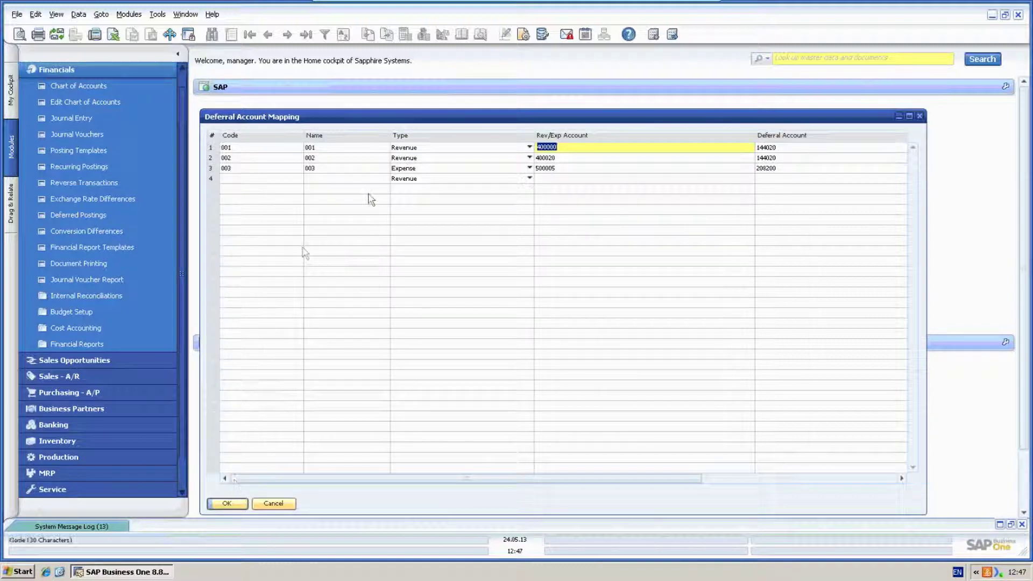
{"action": "left_click", "coordinate": [433, 169]}
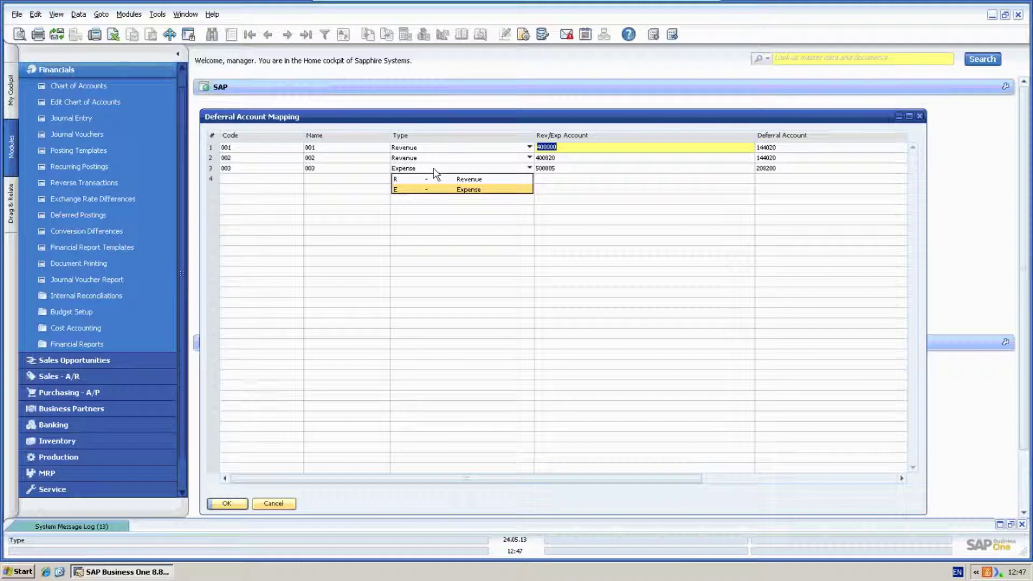
{"action": "left_click", "coordinate": [433, 169]}
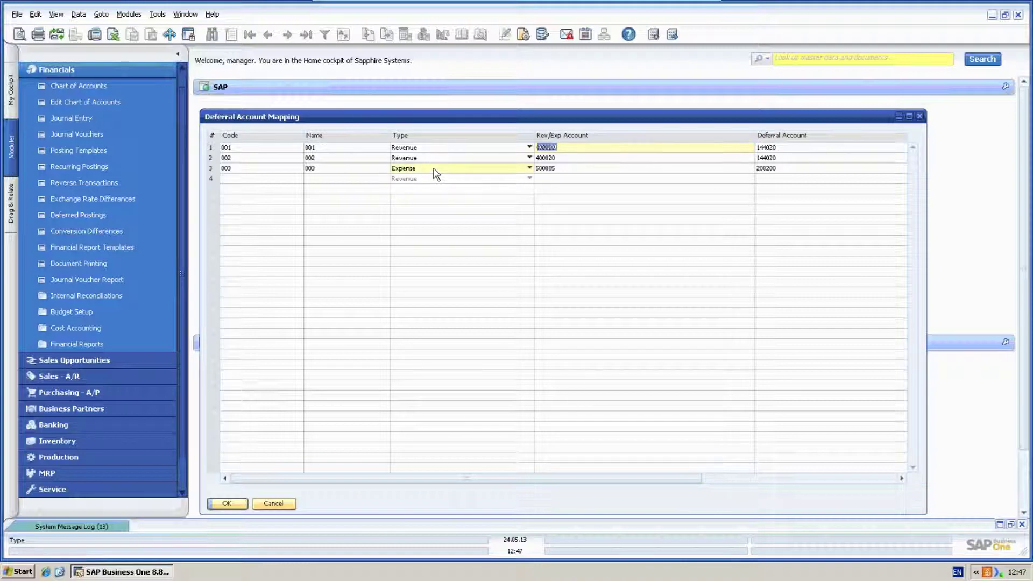
{"action": "left_click", "coordinate": [572, 169]}
{"action": "left_click", "coordinate": [574, 168]}
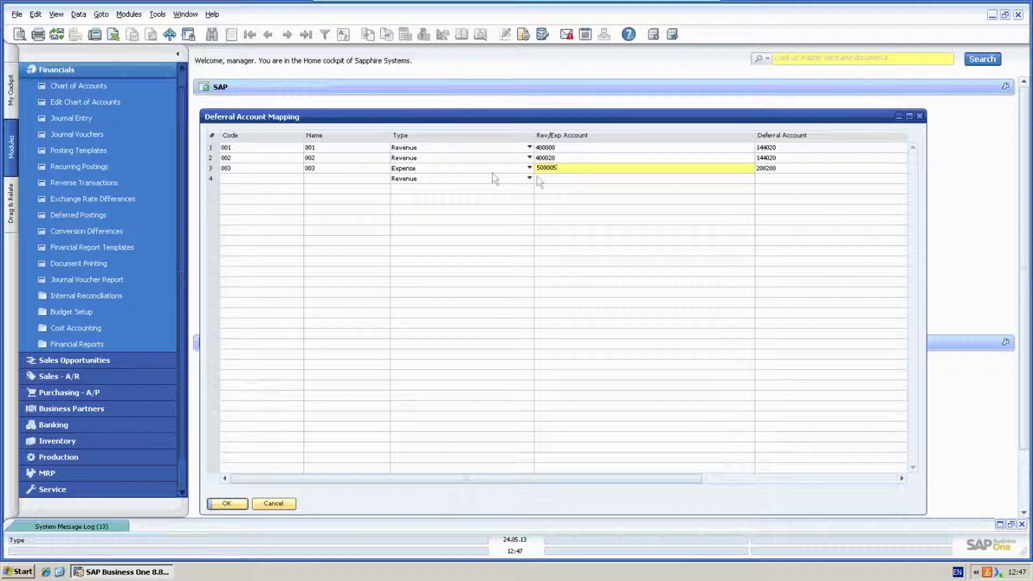
{"action": "left_click", "coordinate": [786, 170]}
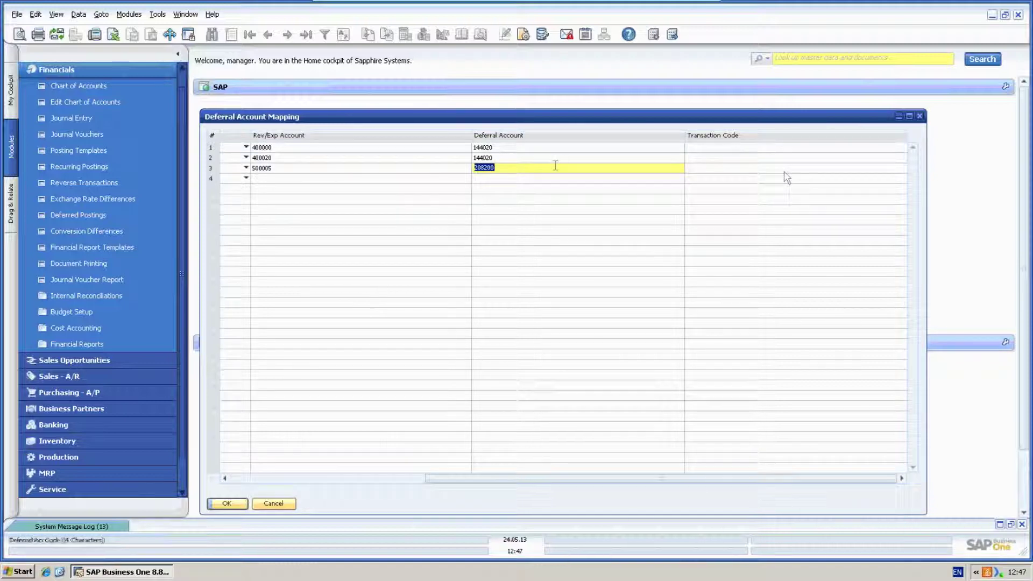
Step: Add a fourth row to the deferral account mapping with code and name 004, keeping the Revenue type
{"action": "left_click", "coordinate": [511, 167]}
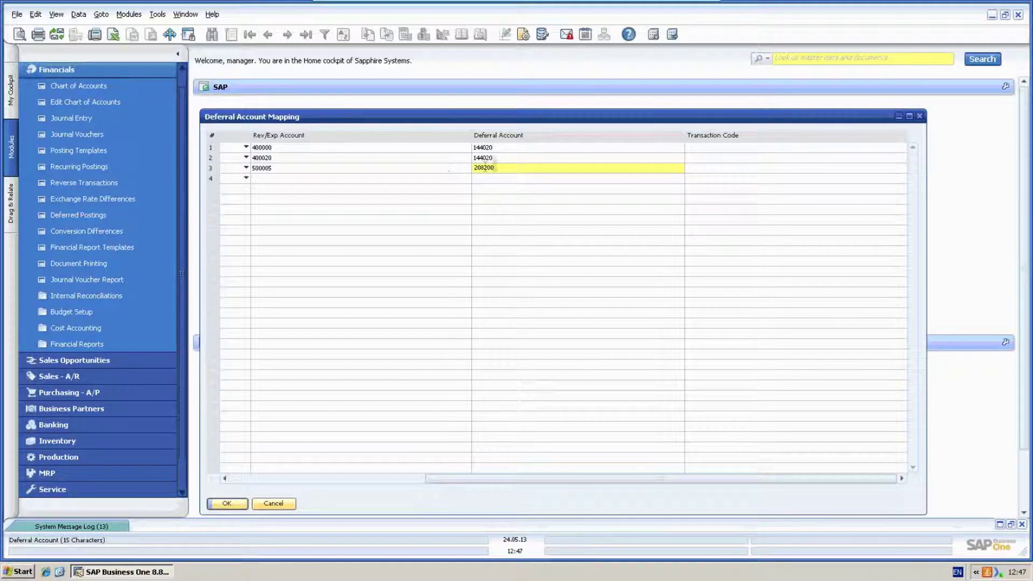
{"action": "left_click", "coordinate": [366, 479]}
{"action": "left_click", "coordinate": [256, 179]}
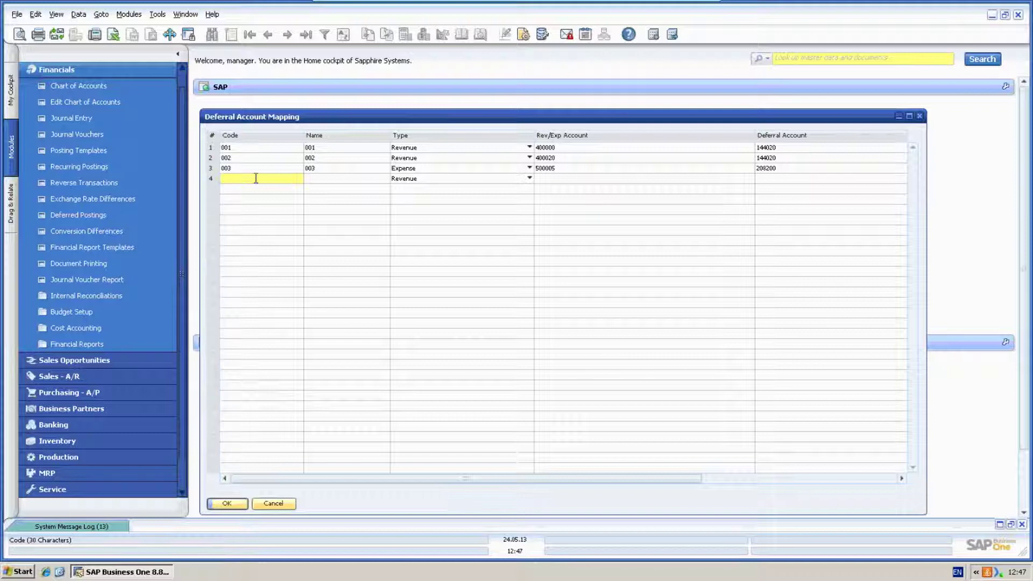
{"action": "type", "text": "004"}
{"action": "key", "text": "Tab"}
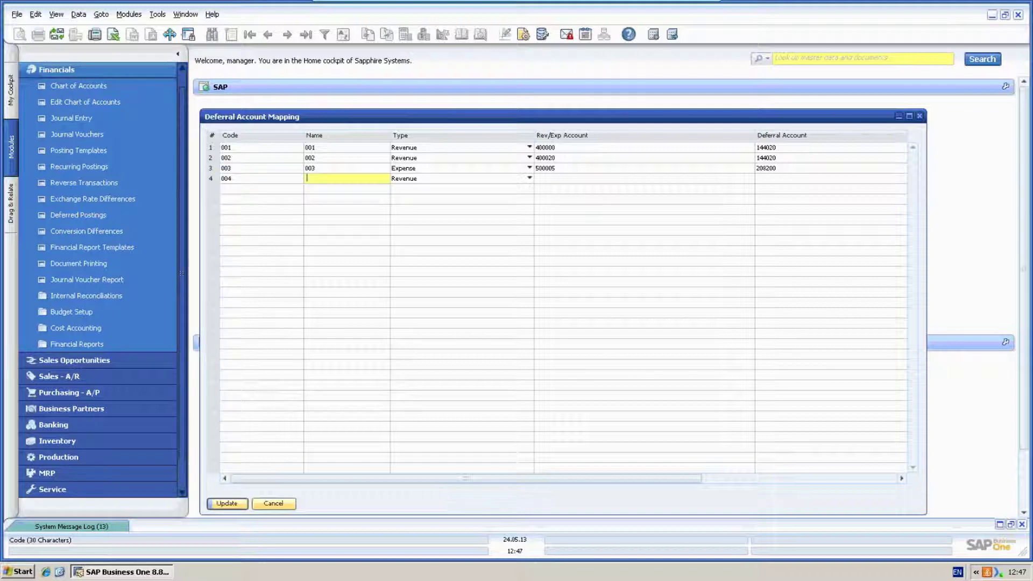
{"action": "type", "text": "004"}
{"action": "key", "text": "Tab"}
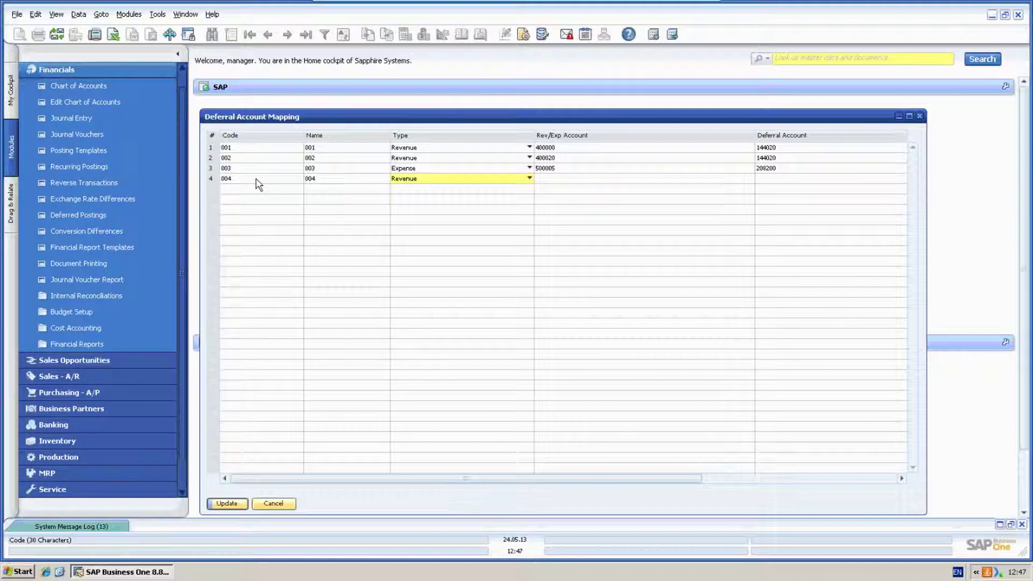
Step: Map row 004's revenue account 400010 to deferral account 144020, and save the mapping
{"action": "left_click", "coordinate": [562, 179]}
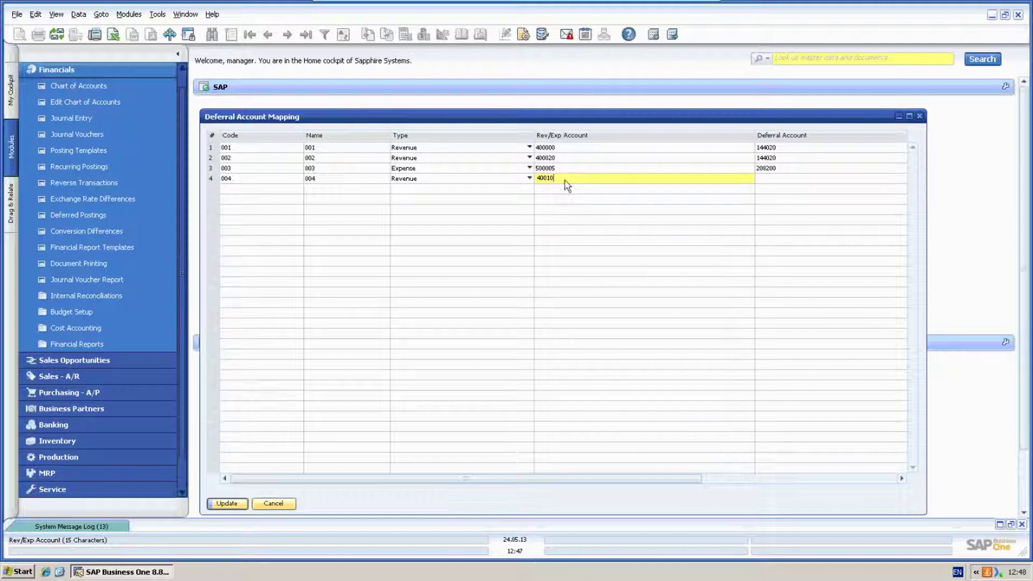
{"action": "key", "text": "BackSpace"}
{"action": "key", "text": "BackSpace"}
{"action": "type", "text": "010"}
{"action": "key", "text": "Tab"}
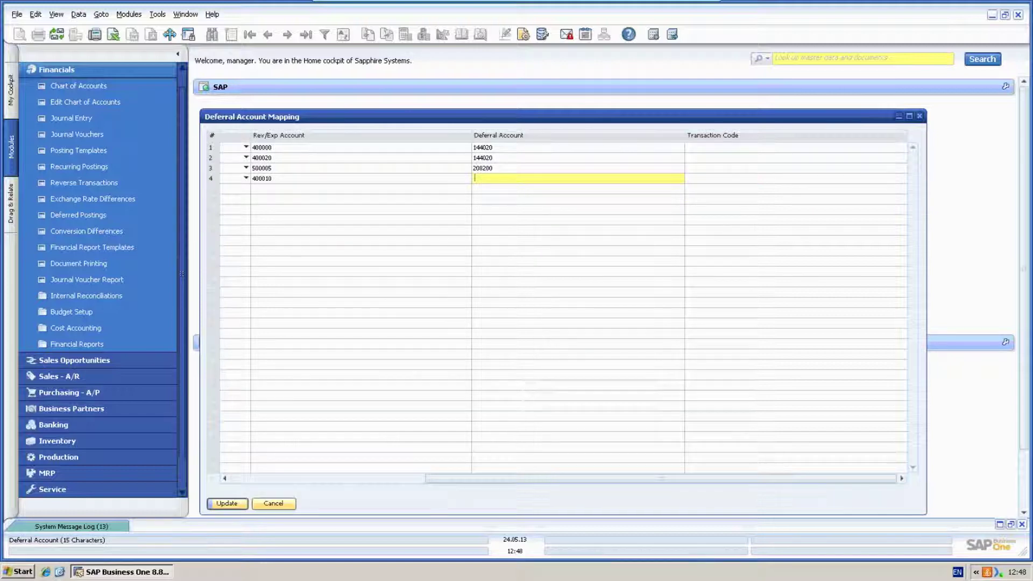
{"action": "type", "text": "144020"}
{"action": "left_click_drag", "start_coordinate": [511, 479], "coordinate": [355, 471]}
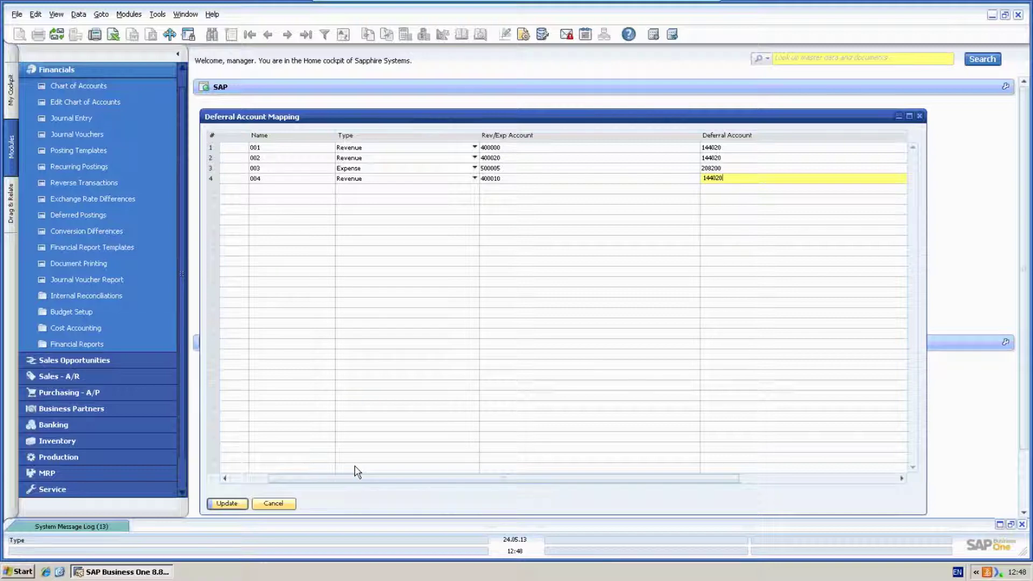
{"action": "left_click", "coordinate": [226, 504]}
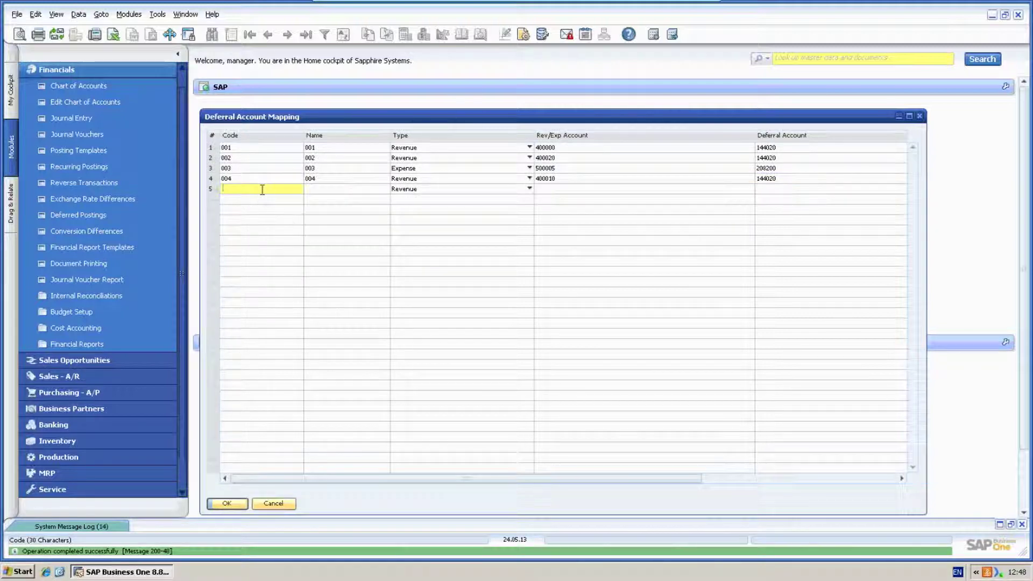
Step: Add a fifth mapping row with code and name 005, and set its type to Expense
{"action": "type", "text": "005"}
{"action": "key", "text": "Tab"}
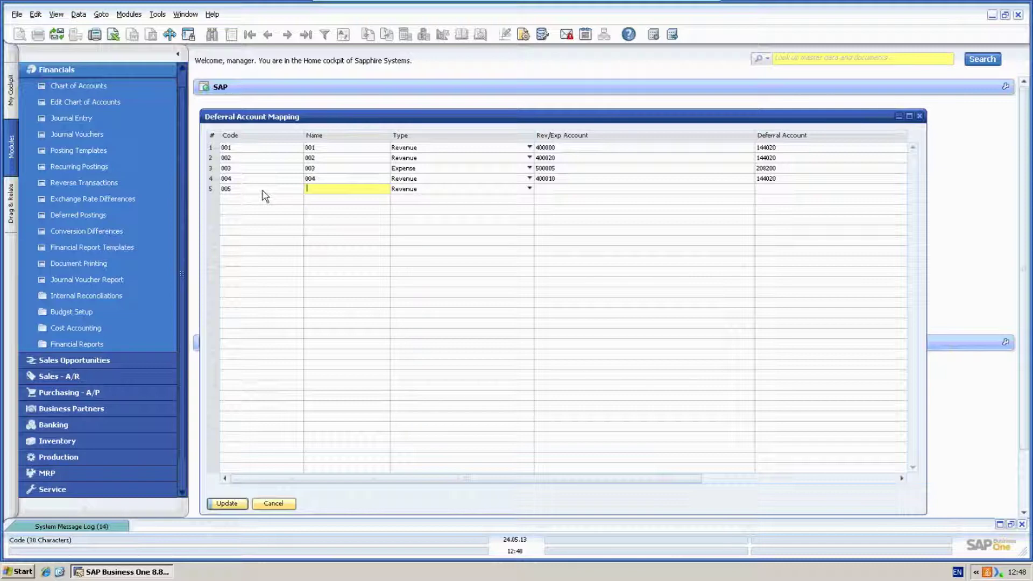
{"action": "type", "text": "005"}
{"action": "key", "text": "Tab"}
{"action": "left_click", "coordinate": [429, 190]}
{"action": "left_click", "coordinate": [434, 210]}
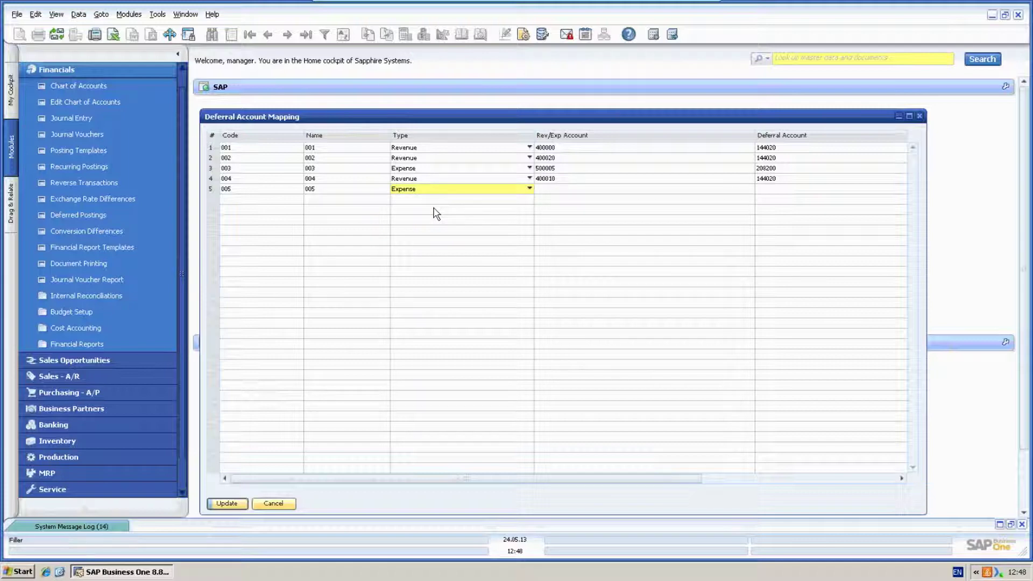
Step: Map row 005's expense account 620000 to deferral account 208200, and save the mapping
{"action": "left_click", "coordinate": [564, 192]}
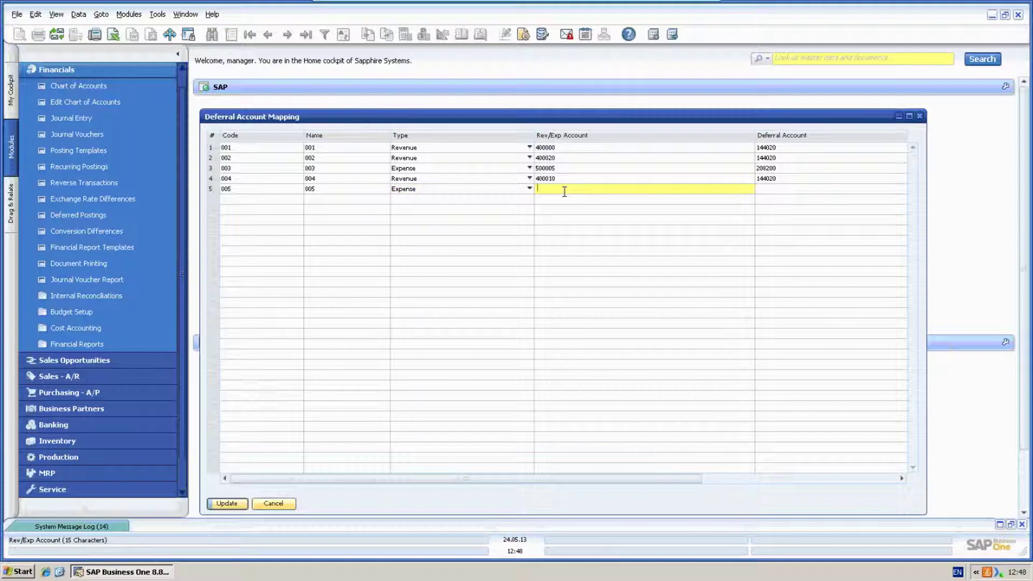
{"action": "type", "text": "62000"}
{"action": "type", "text": "0"}
{"action": "key", "text": "Tab"}
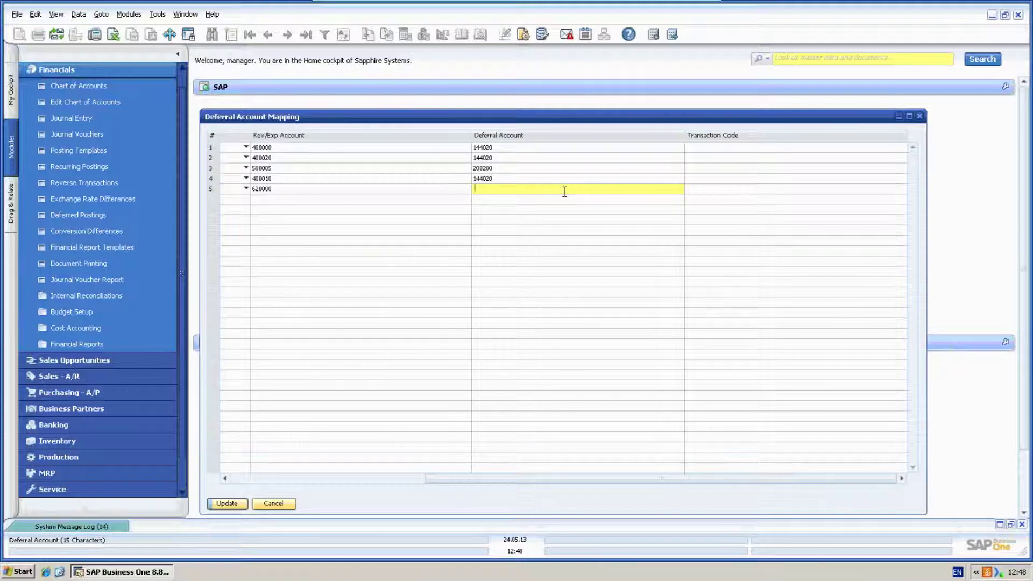
{"action": "type", "text": "208200"}
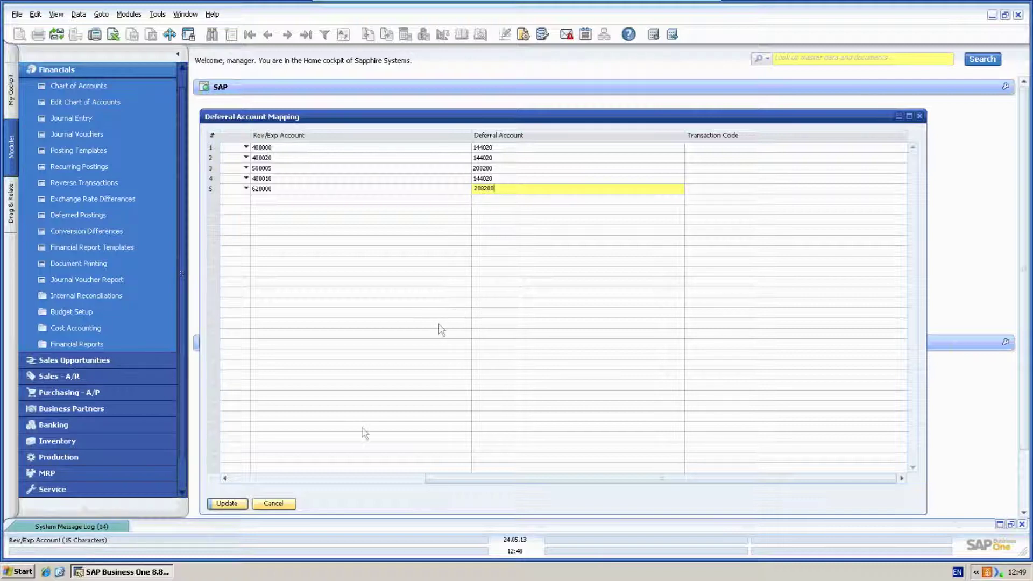
{"action": "left_click", "coordinate": [235, 503]}
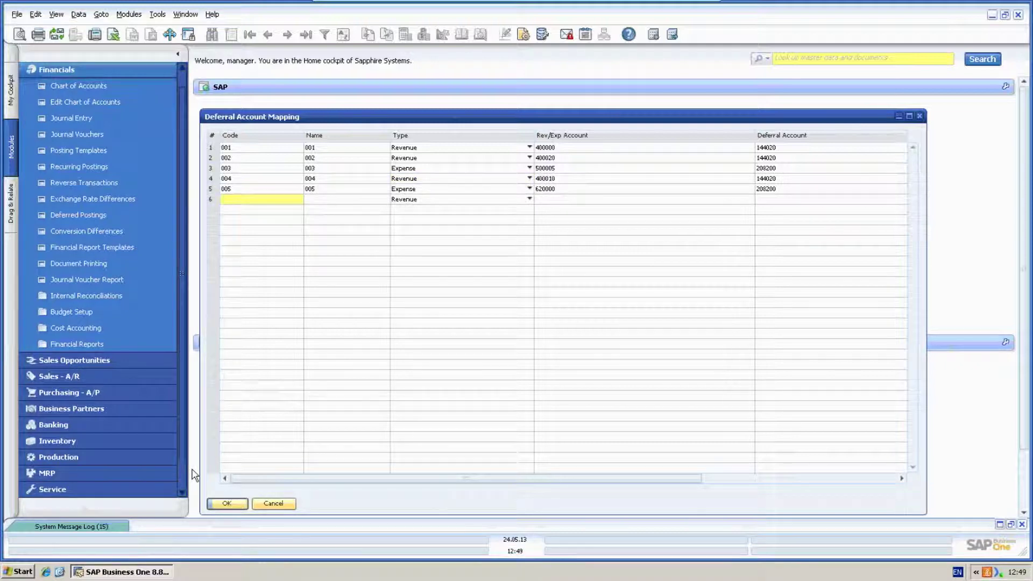
Step: Close the deferral account mapping and start a new A/R invoice for the first customer in the business partner list
{"action": "left_click", "coordinate": [269, 505]}
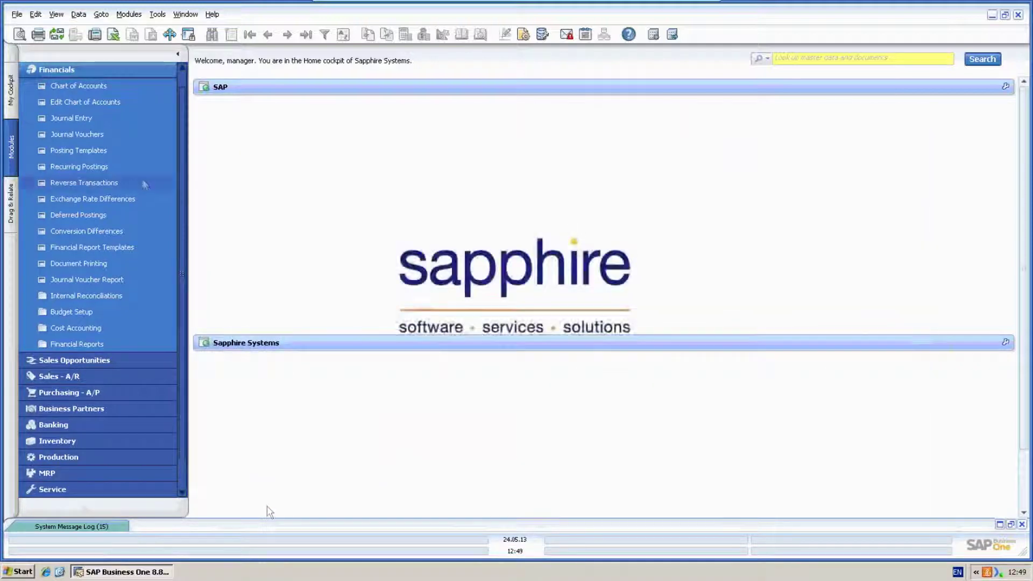
{"action": "left_click", "coordinate": [66, 70]}
{"action": "left_click", "coordinate": [62, 117]}
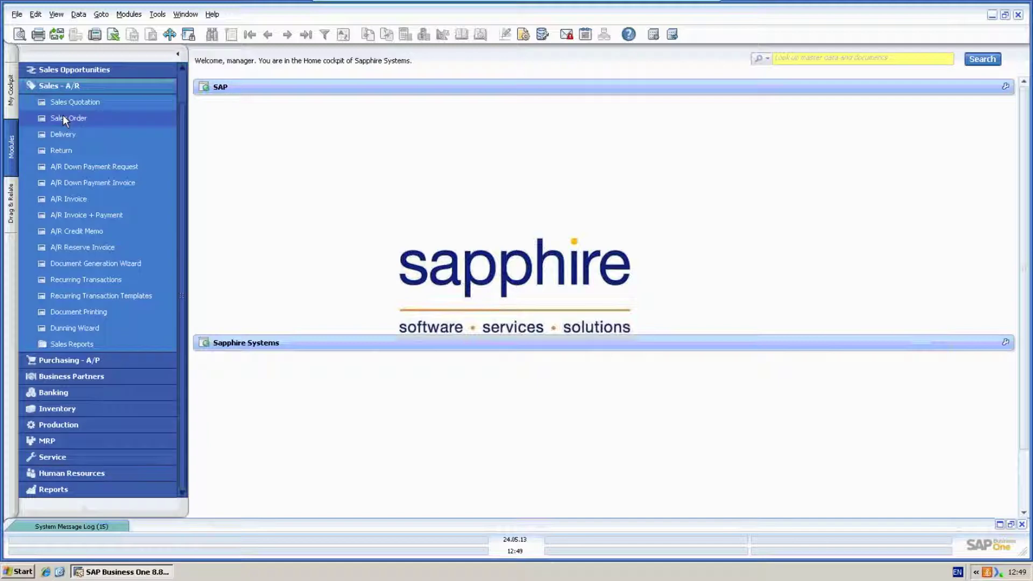
{"action": "left_click", "coordinate": [73, 200]}
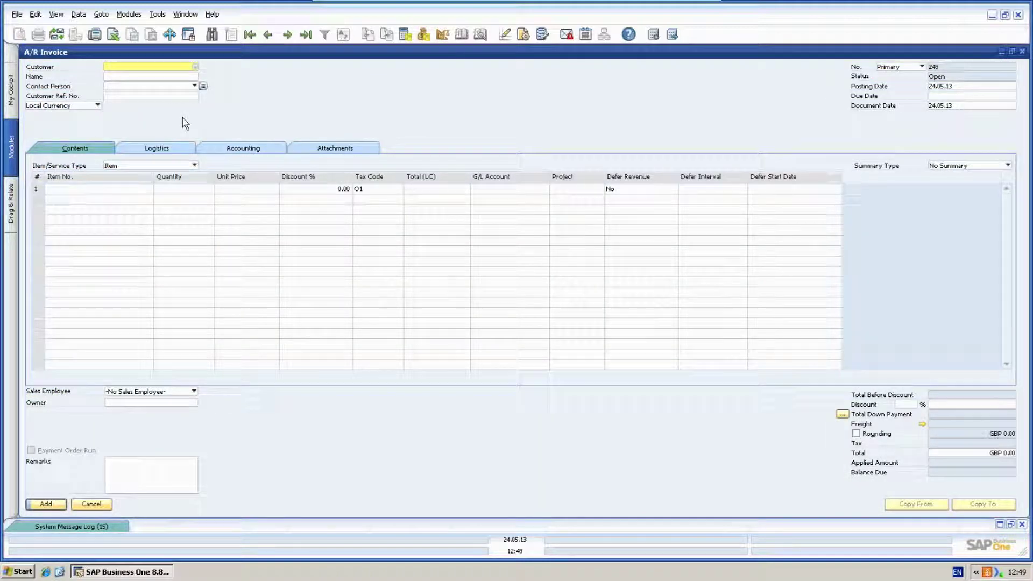
{"action": "left_click", "coordinate": [195, 68]}
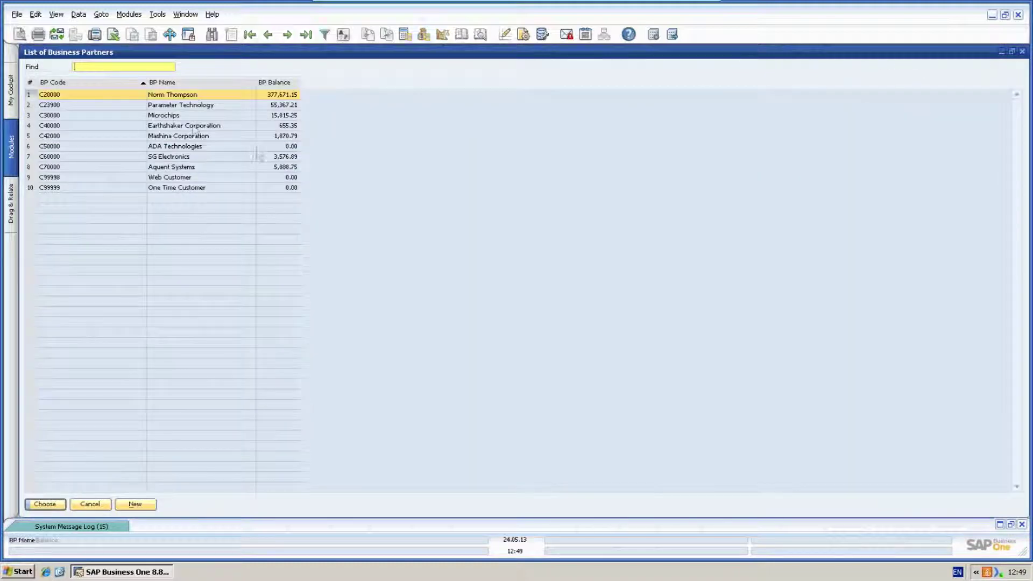
{"action": "double_click", "coordinate": [180, 97]}
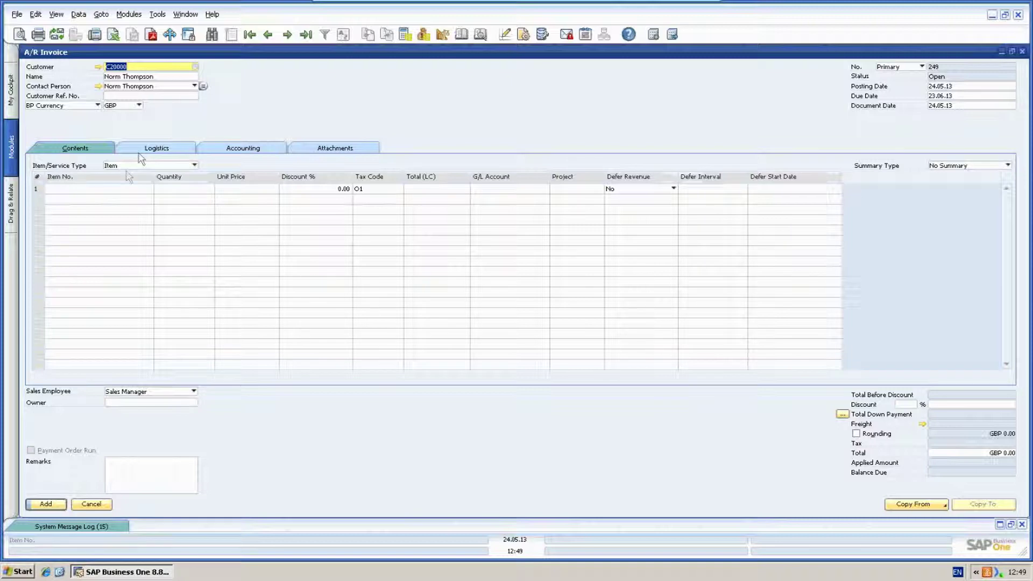
Step: Add the items Software - SAP and Support Maintenance as the first two invoice lines
{"action": "left_click", "coordinate": [119, 189]}
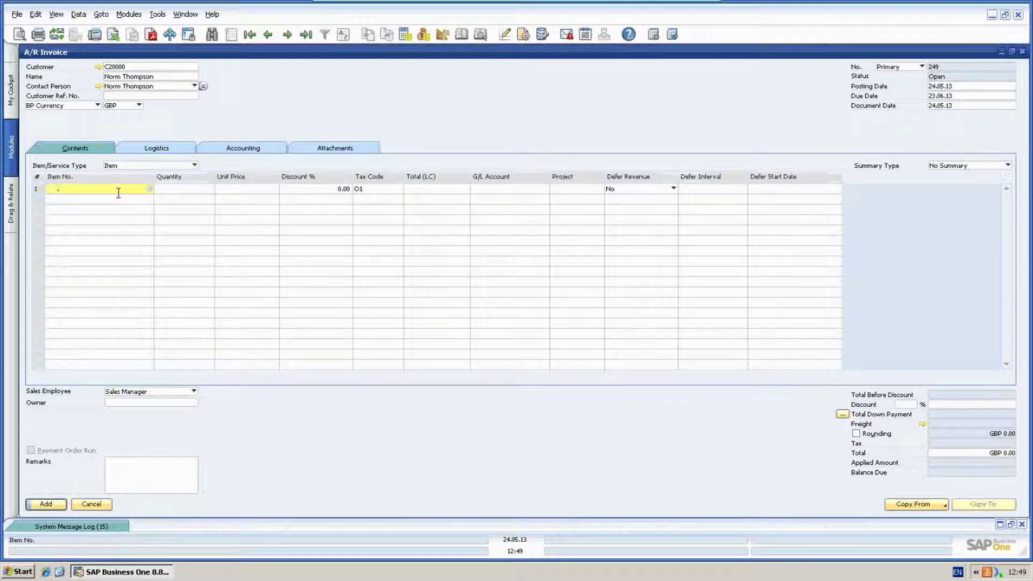
{"action": "type", "text": "soft"}
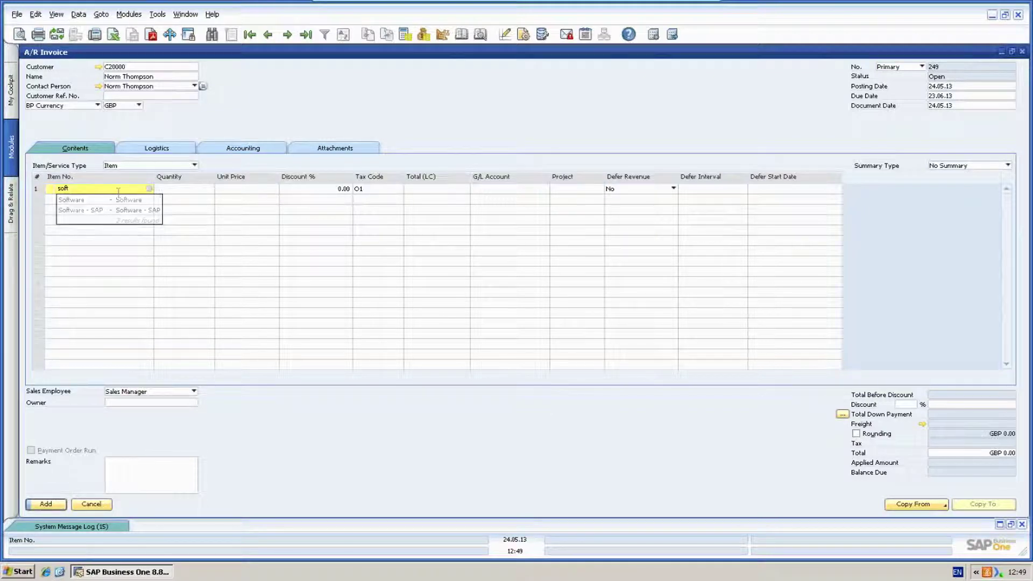
{"action": "left_click", "coordinate": [117, 211]}
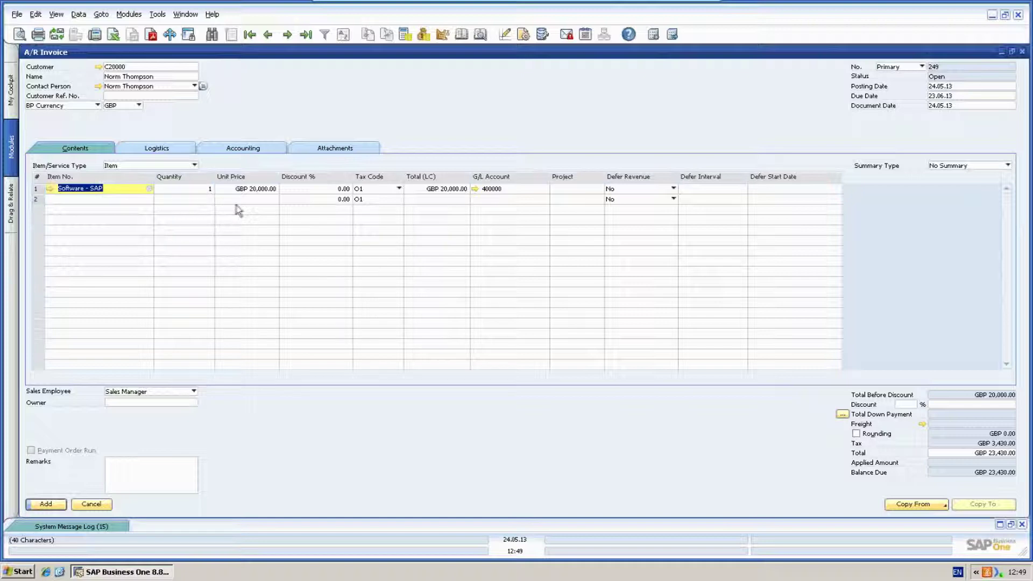
{"action": "left_click", "coordinate": [125, 200]}
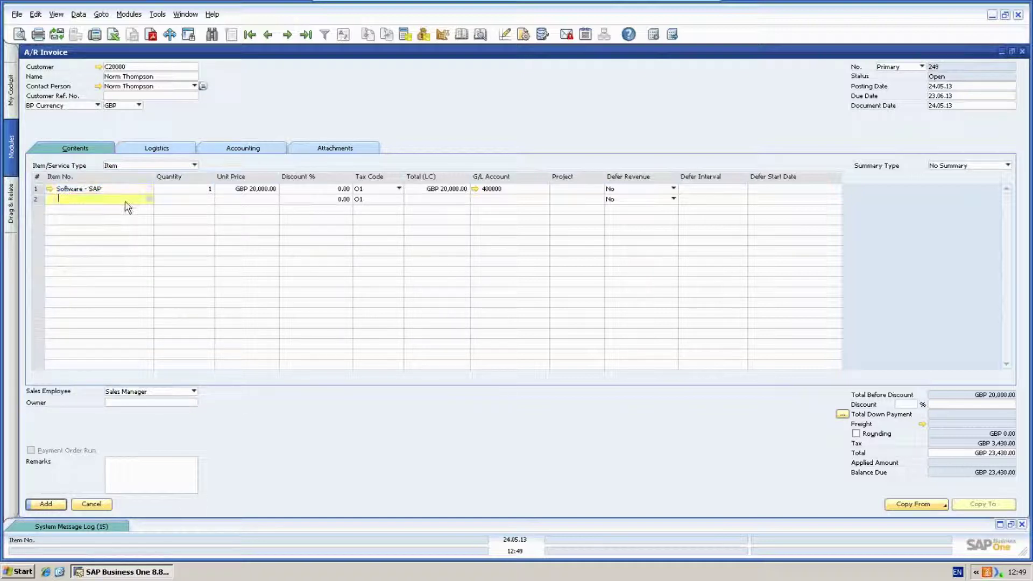
{"action": "type", "text": "supp"}
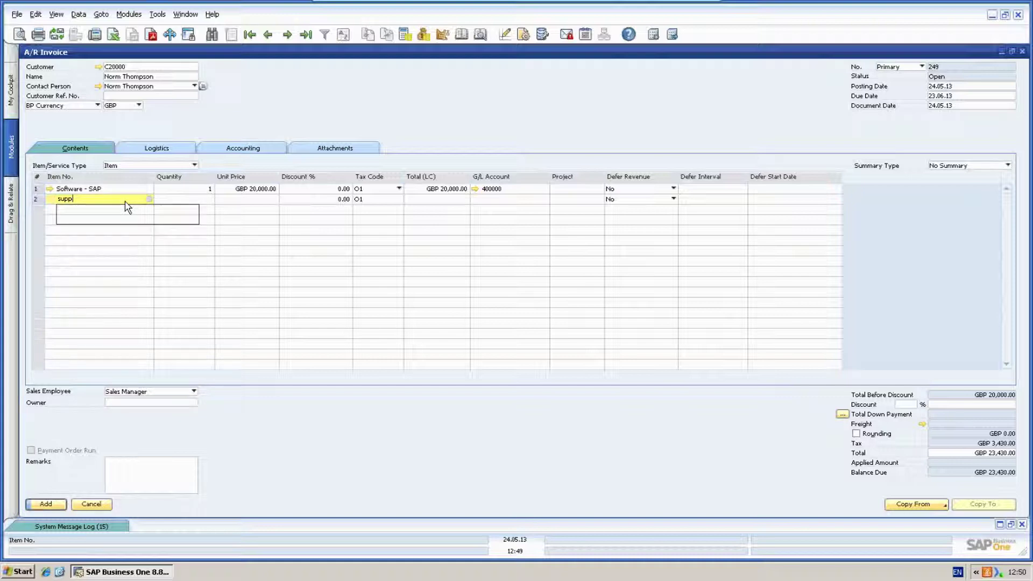
{"action": "left_click", "coordinate": [114, 215]}
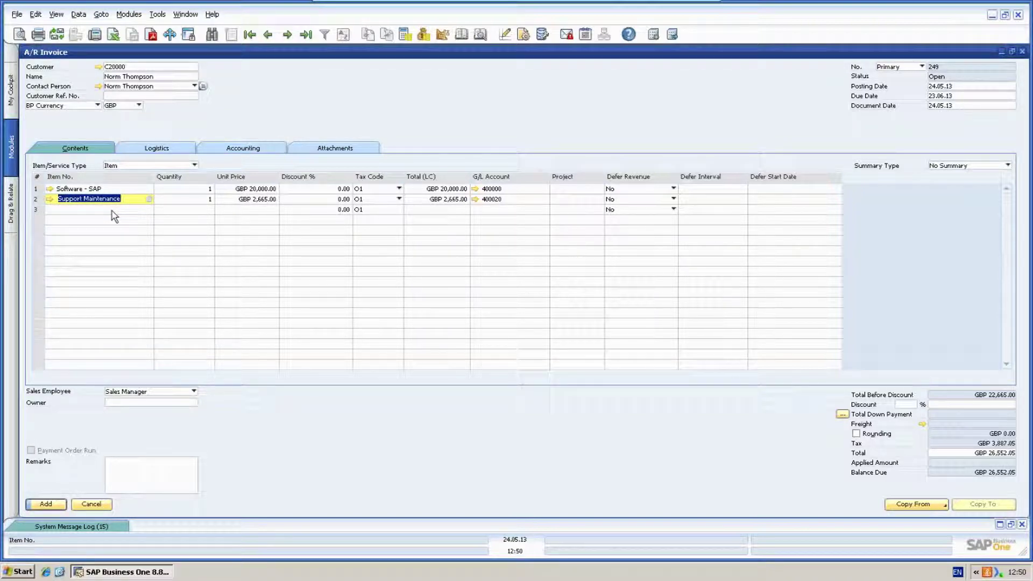
Step: Add the Consultancy item as the third invoice line with a quantity of 10
{"action": "left_click", "coordinate": [102, 211]}
{"action": "type", "text": "consultancy"}
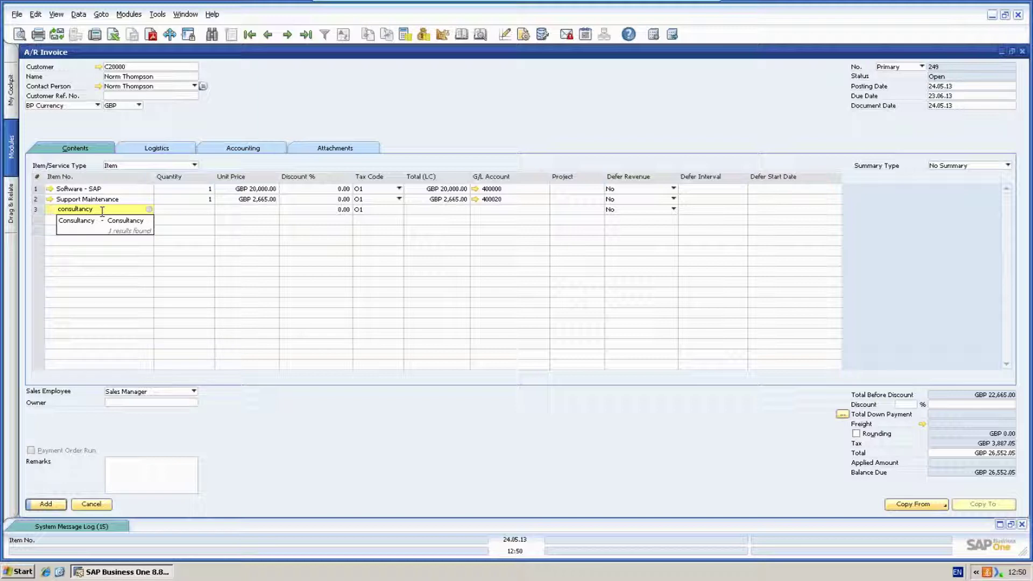
{"action": "left_click", "coordinate": [111, 221]}
{"action": "left_click", "coordinate": [191, 214]}
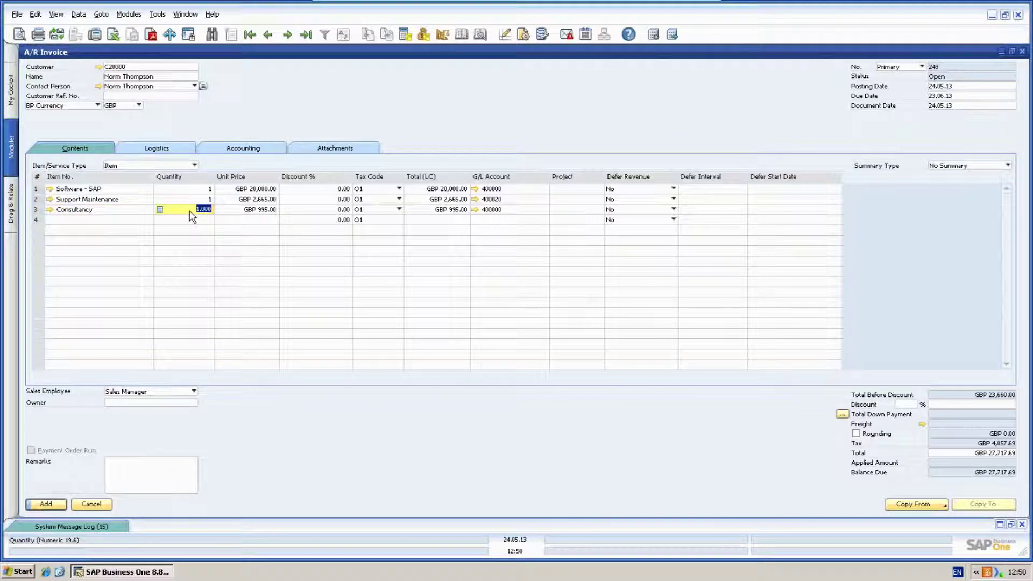
{"action": "type", "text": "10"}
{"action": "key", "text": "Tab"}
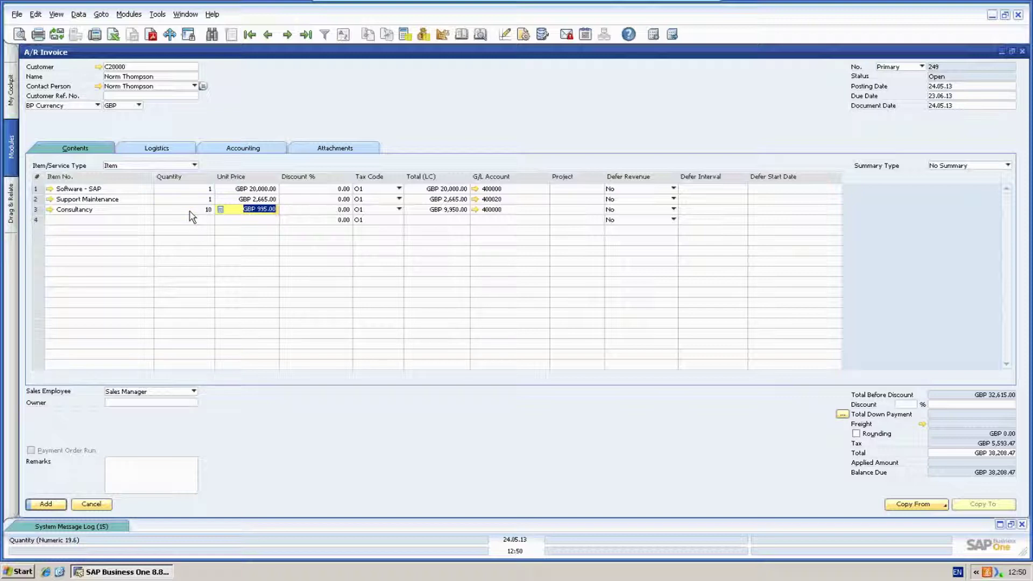
Step: Add the Project Management item as the fourth invoice line with a quantity of 3
{"action": "left_click", "coordinate": [126, 221]}
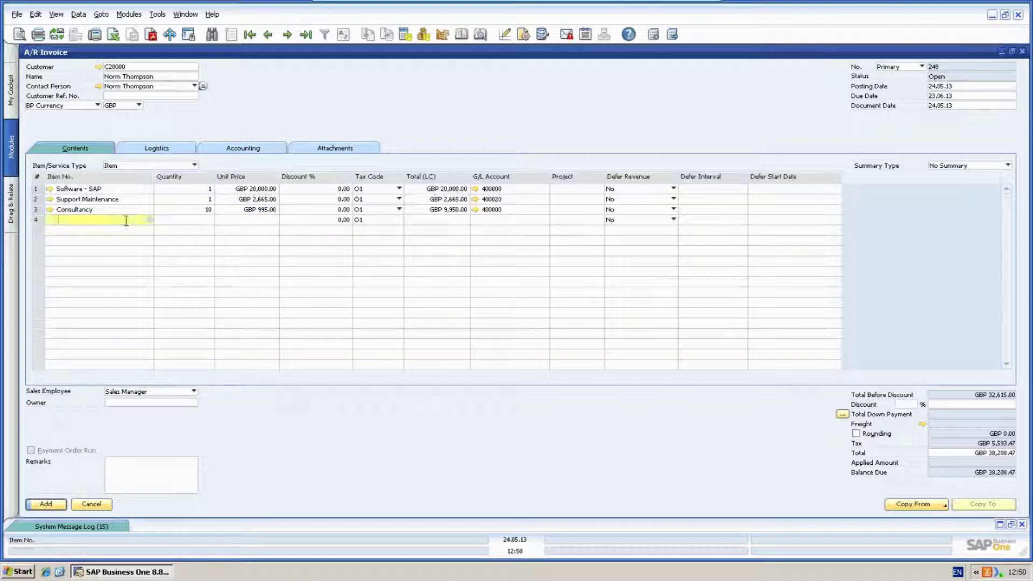
{"action": "type", "text": "pro"}
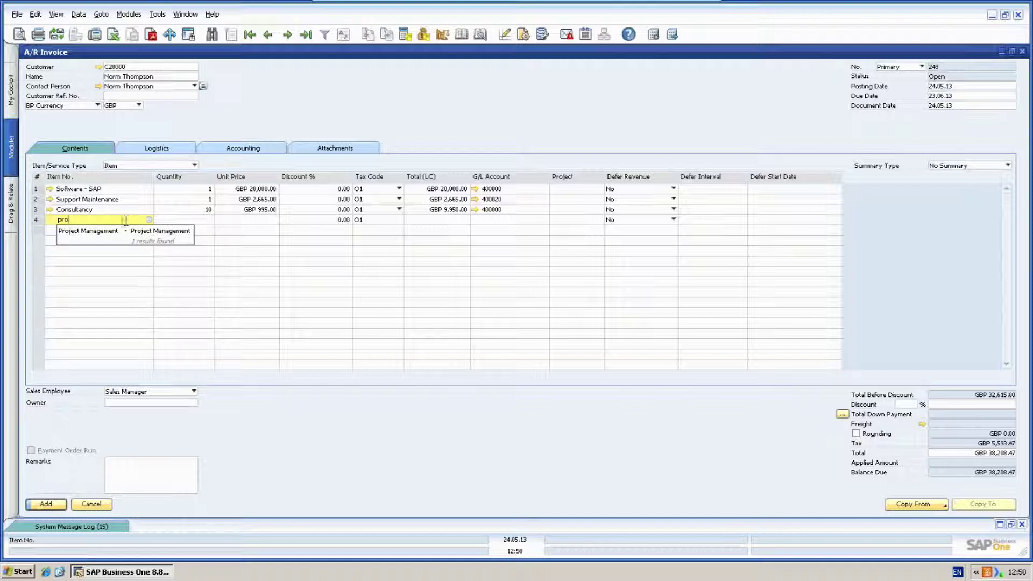
{"action": "left_click", "coordinate": [119, 233]}
{"action": "left_click", "coordinate": [189, 221]}
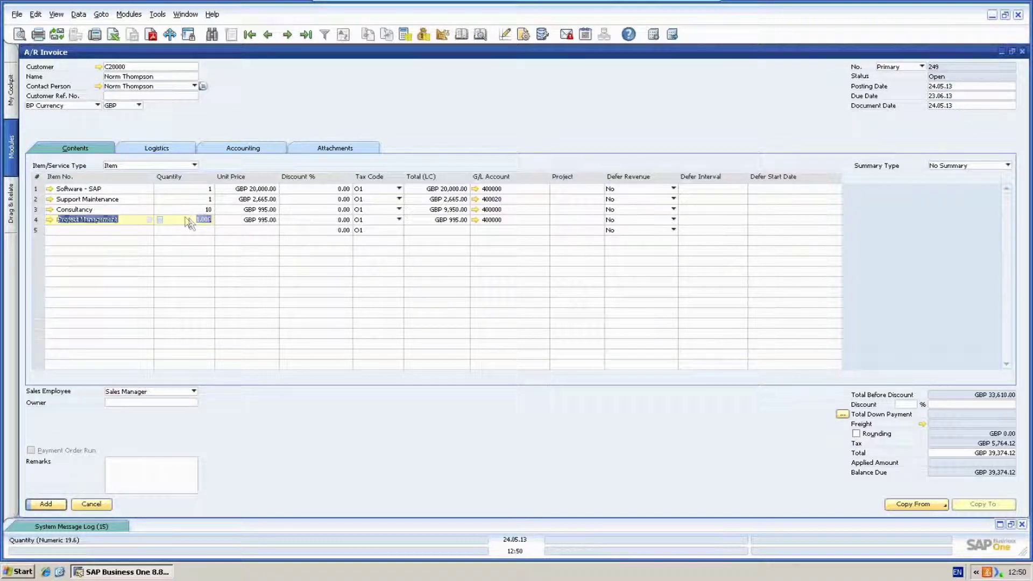
{"action": "type", "text": "3"}
{"action": "key", "text": "Tab"}
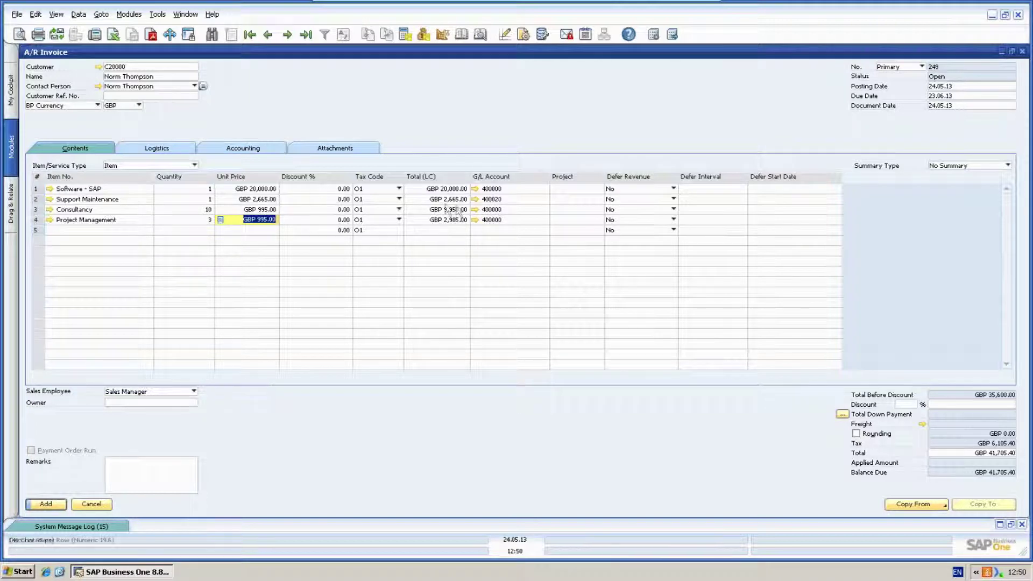
Step: Look up the Support Maintenance line's G/L account in the Chart of Accounts, and return to the invoice
{"action": "left_click", "coordinate": [510, 199]}
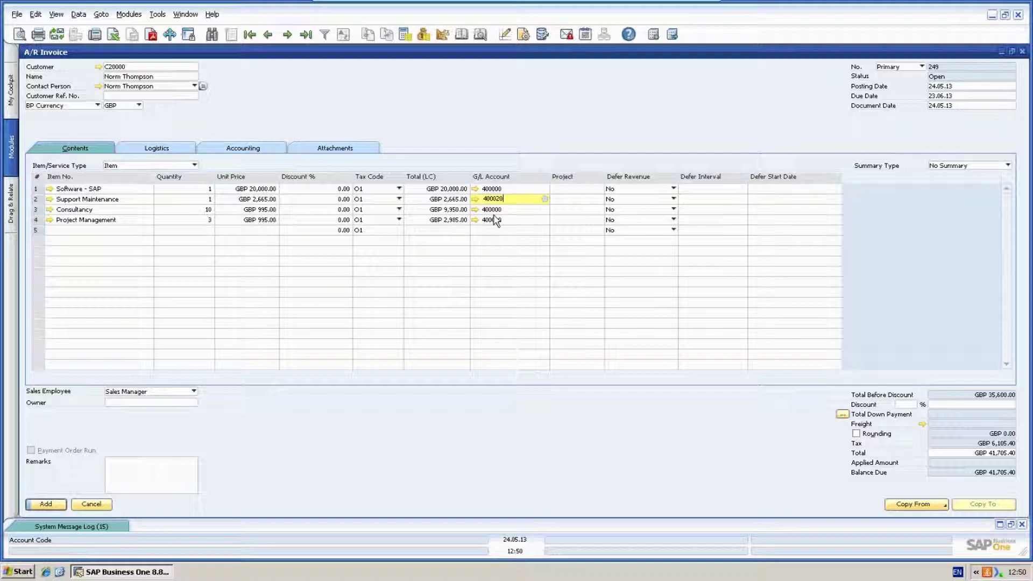
{"action": "left_click", "coordinate": [477, 200]}
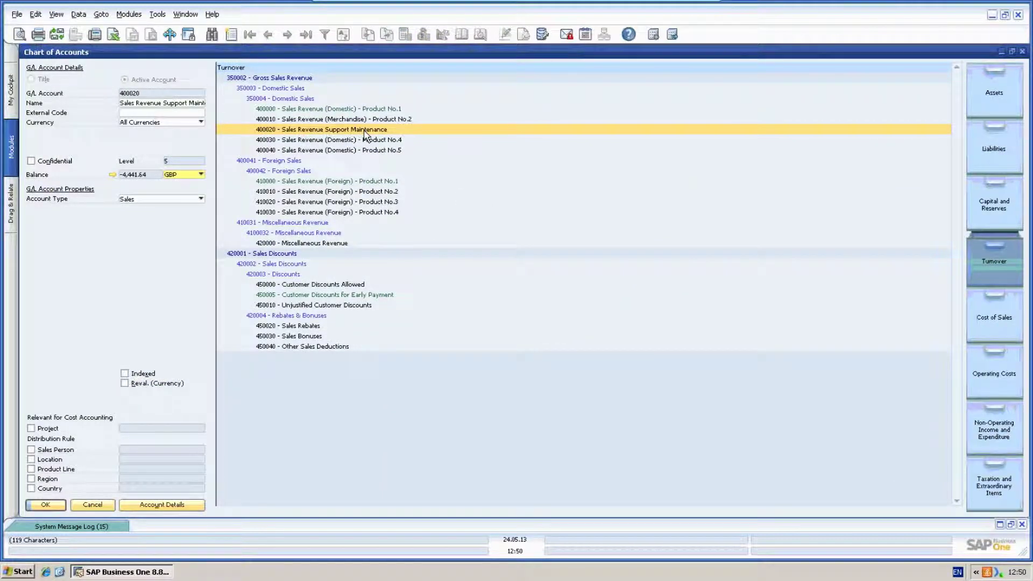
{"action": "left_click", "coordinate": [92, 504]}
{"action": "left_click", "coordinate": [577, 200]}
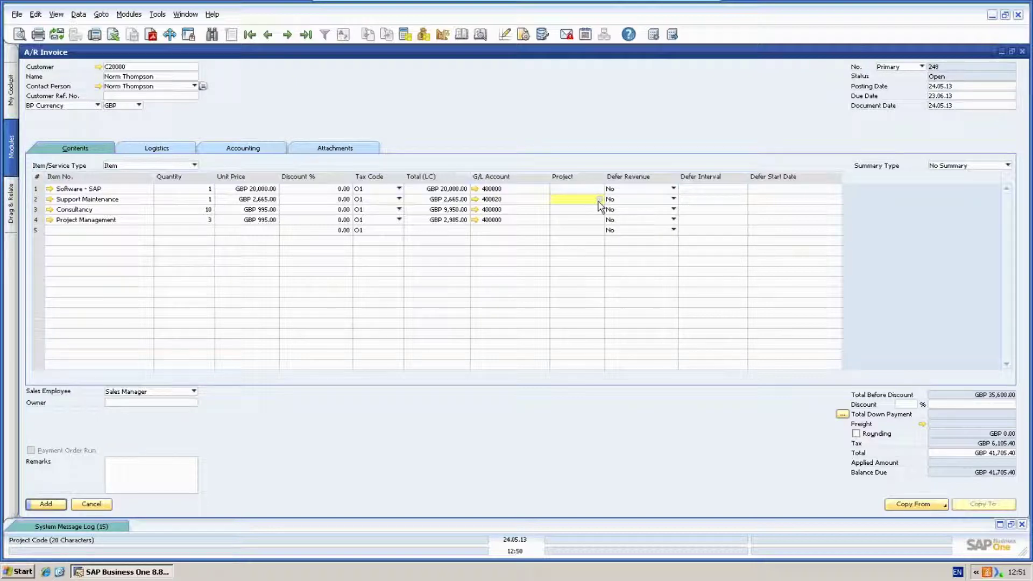
Step: Assign project 001 to the Support Maintenance line and set its Defer Revenue option to Yes
{"action": "left_click", "coordinate": [599, 200]}
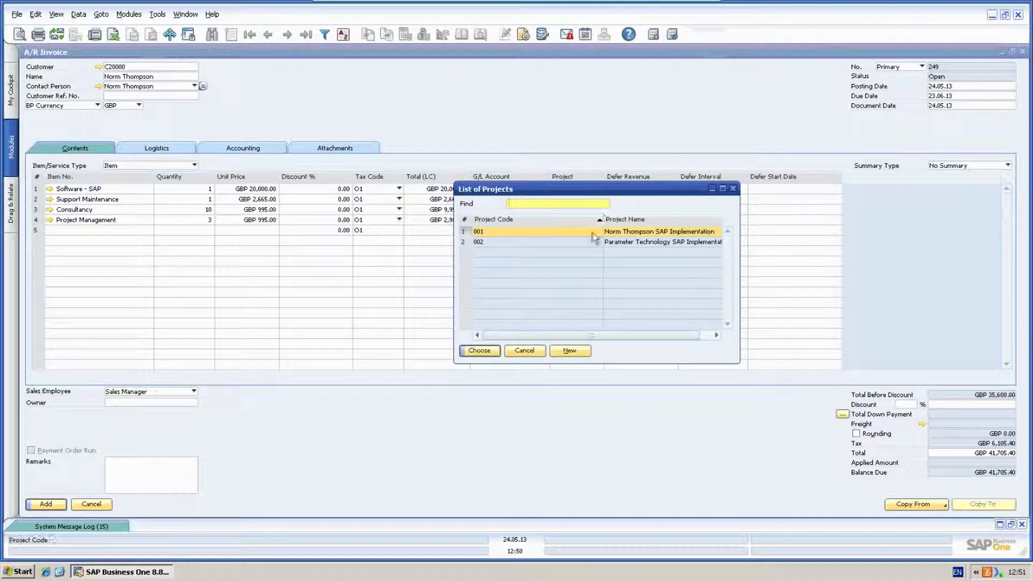
{"action": "double_click", "coordinate": [606, 233]}
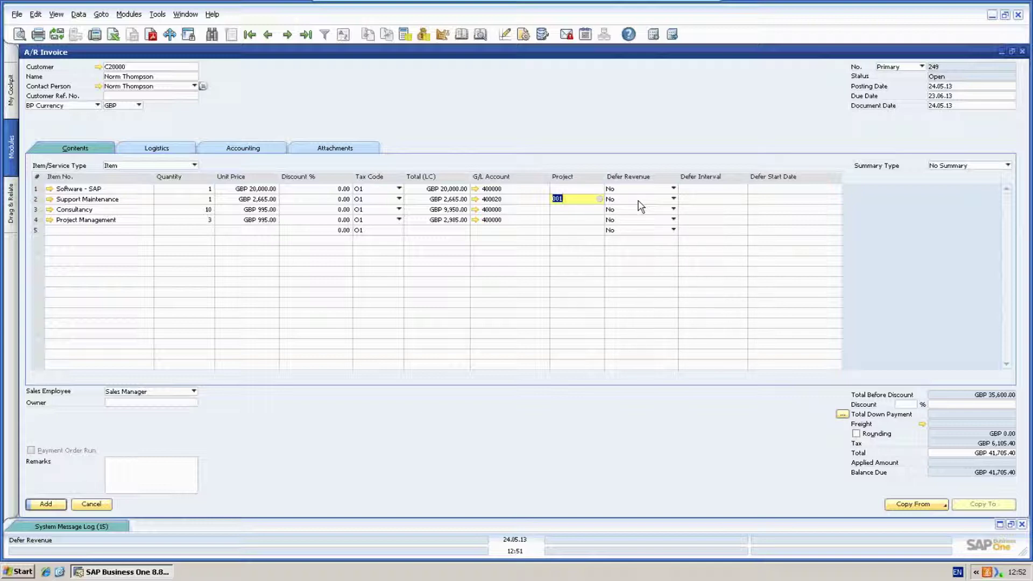
{"action": "left_click", "coordinate": [639, 202]}
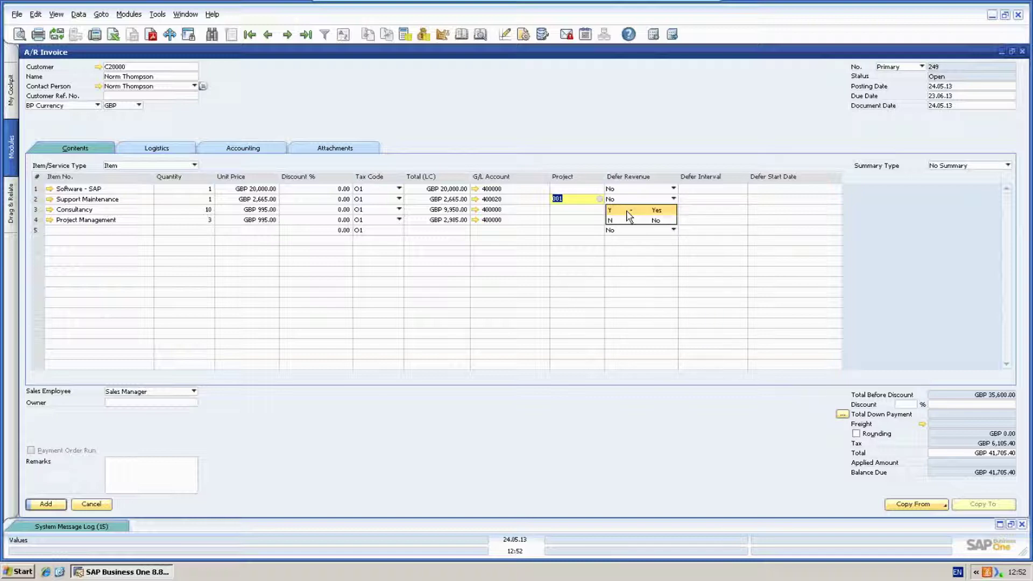
{"action": "left_click", "coordinate": [629, 211]}
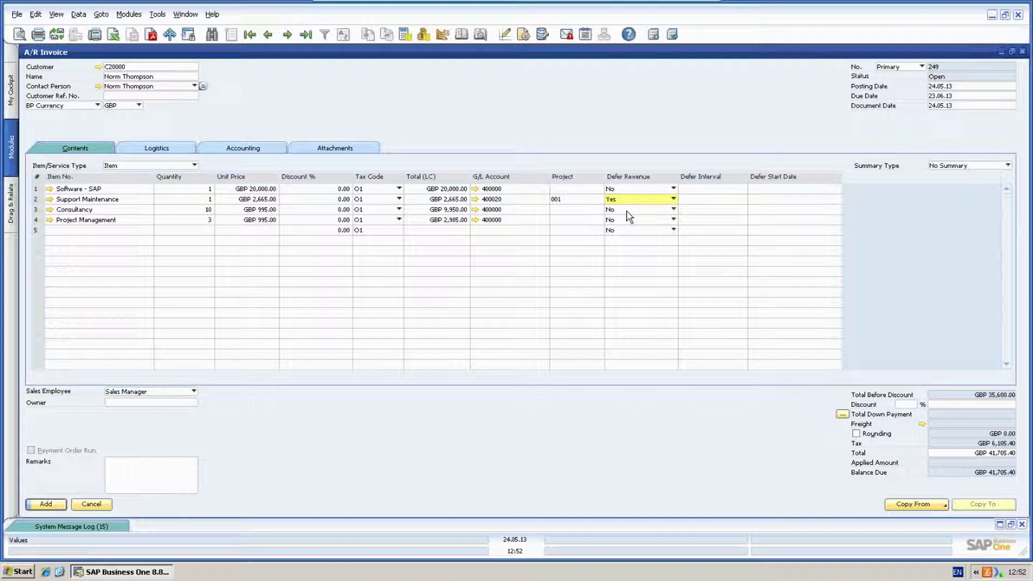
Step: Set the Support Maintenance line's defer interval to 12 and its defer start date to 24.05.13
{"action": "left_click", "coordinate": [711, 202]}
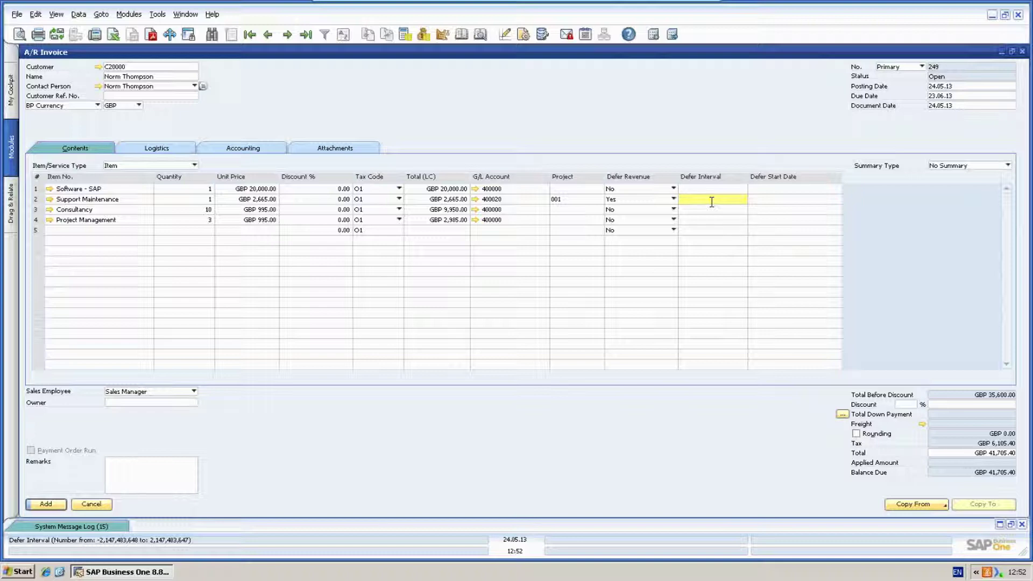
{"action": "type", "text": "12"}
{"action": "key", "text": "Tab"}
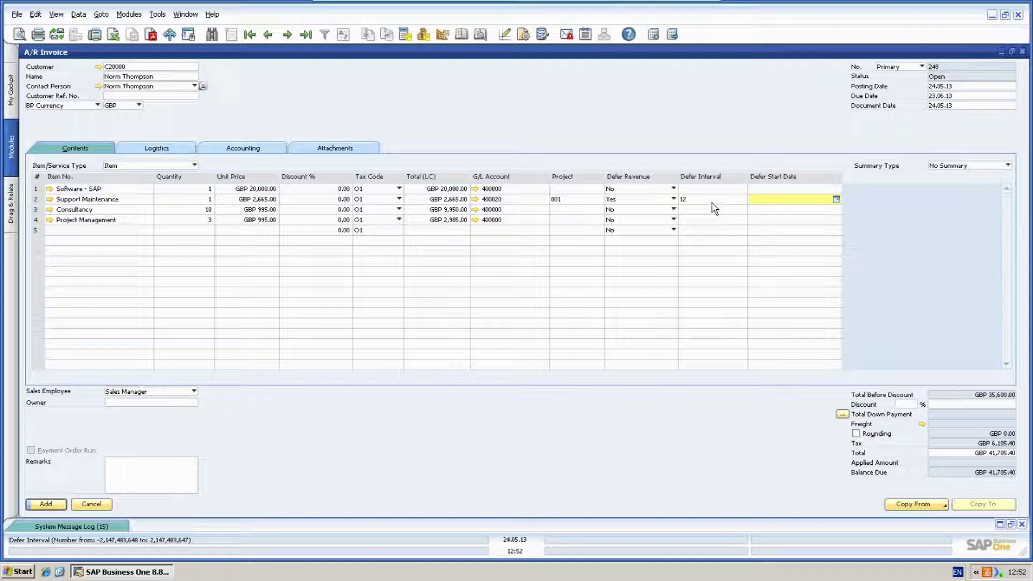
{"action": "type", "text": "t"}
{"action": "key", "text": "Tab"}
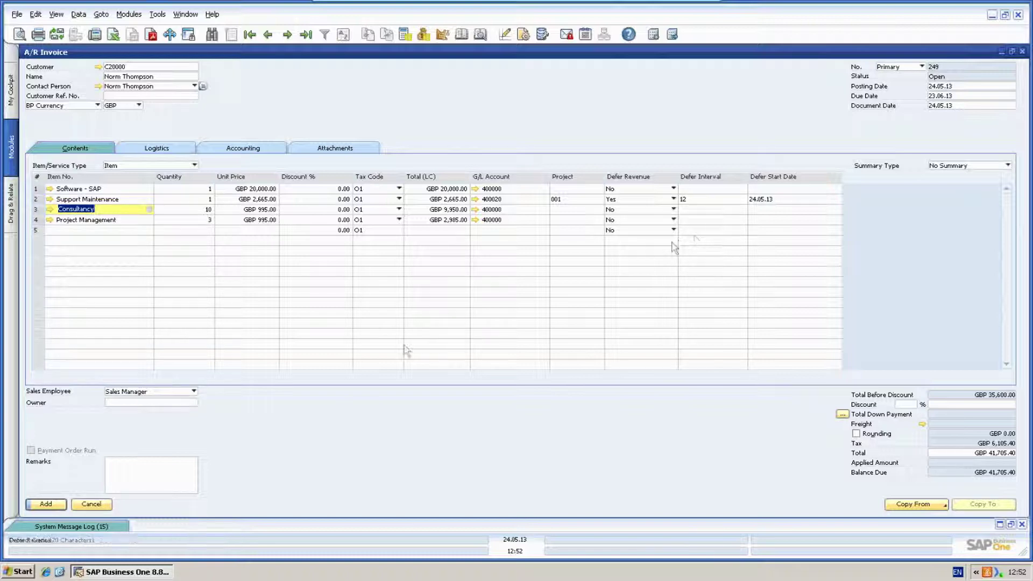
Step: Add the A/R invoice permanently and reopen it as the last invoice record
{"action": "left_click", "coordinate": [59, 504]}
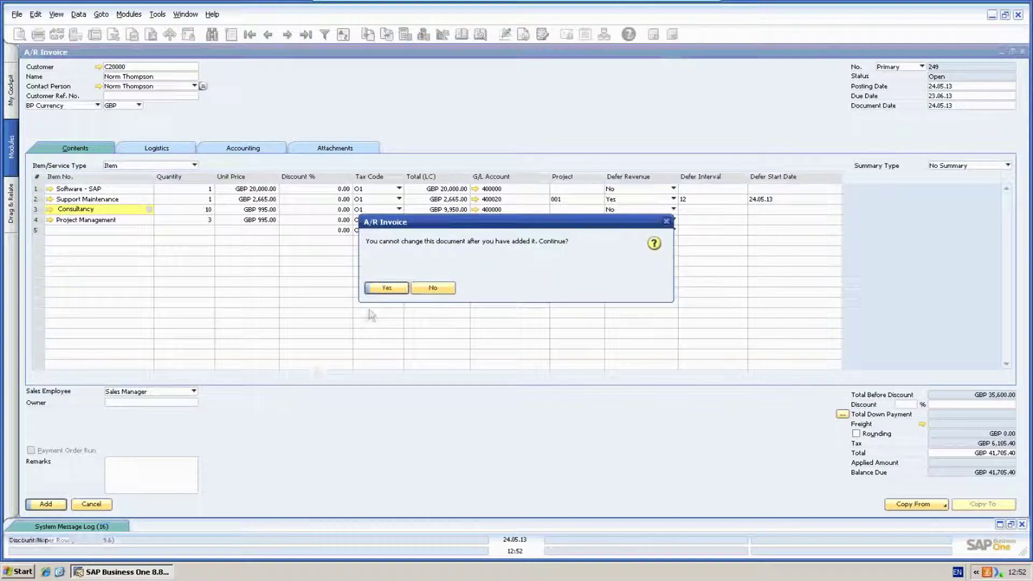
{"action": "left_click", "coordinate": [387, 287]}
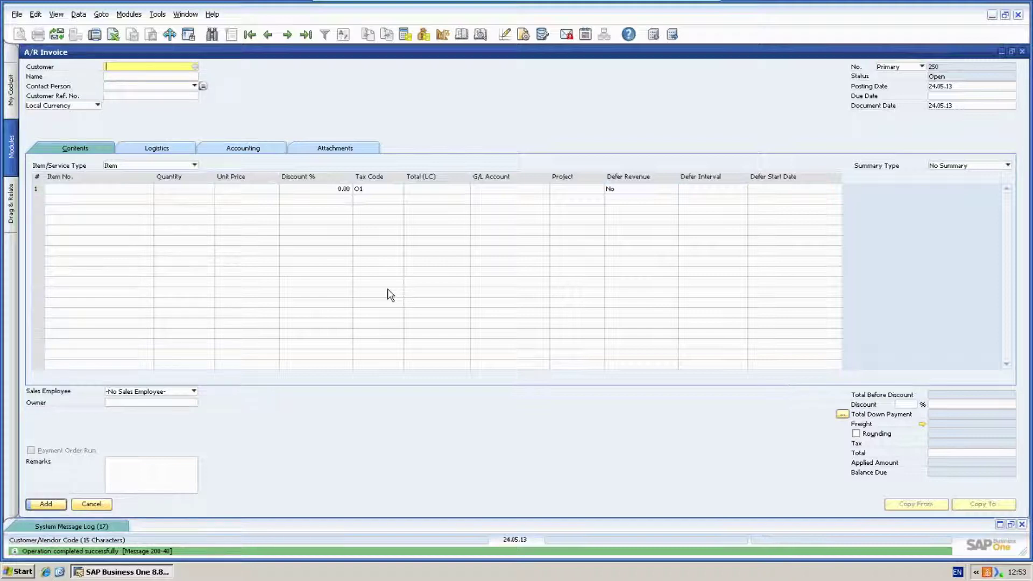
{"action": "left_click", "coordinate": [305, 40]}
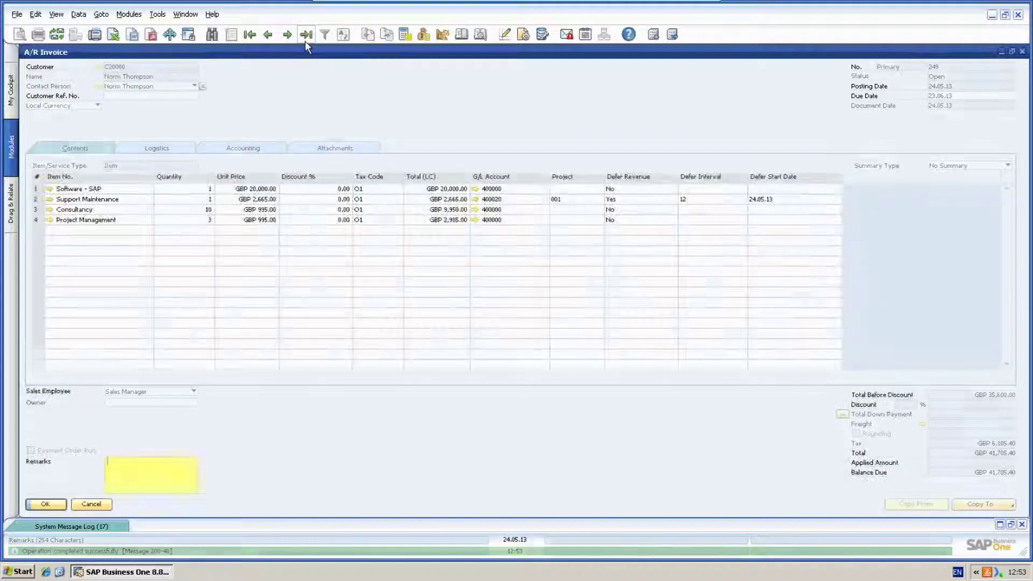
Step: Examine the invoice's journal entry and the last journal entry linked to it, and close the journal and invoice windows
{"action": "left_click", "coordinate": [251, 154]}
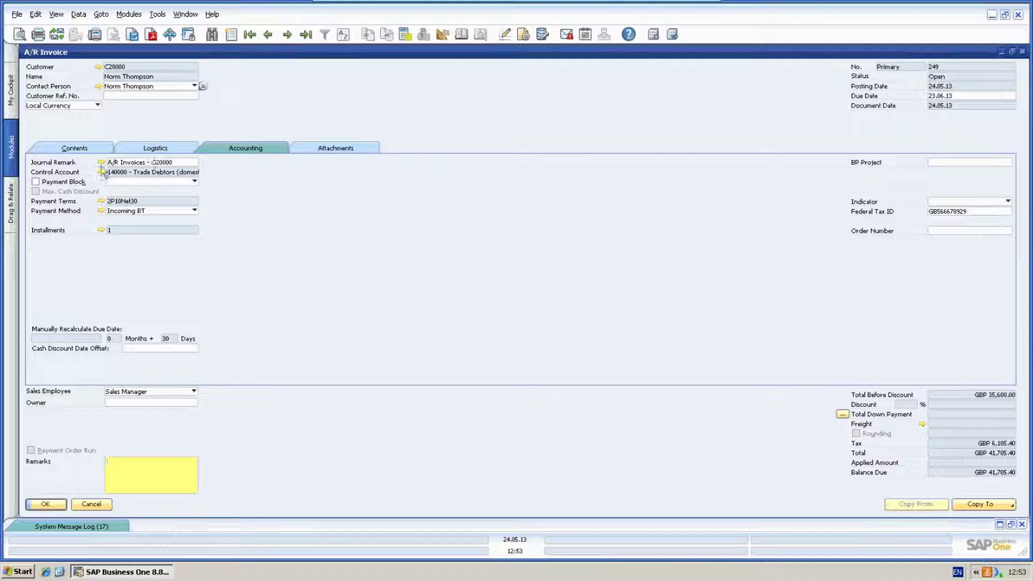
{"action": "left_click", "coordinate": [101, 163]}
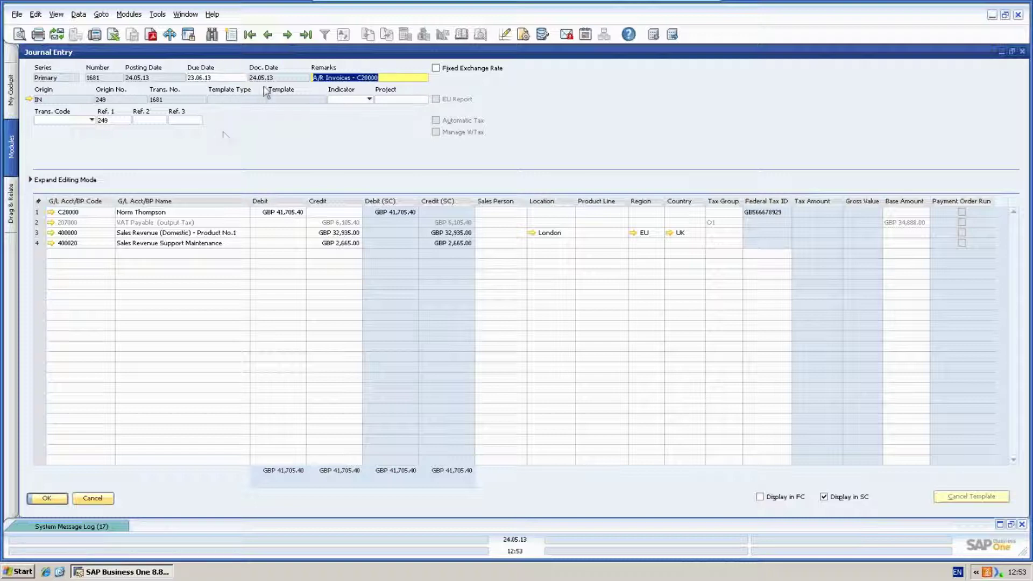
{"action": "left_click", "coordinate": [303, 39]}
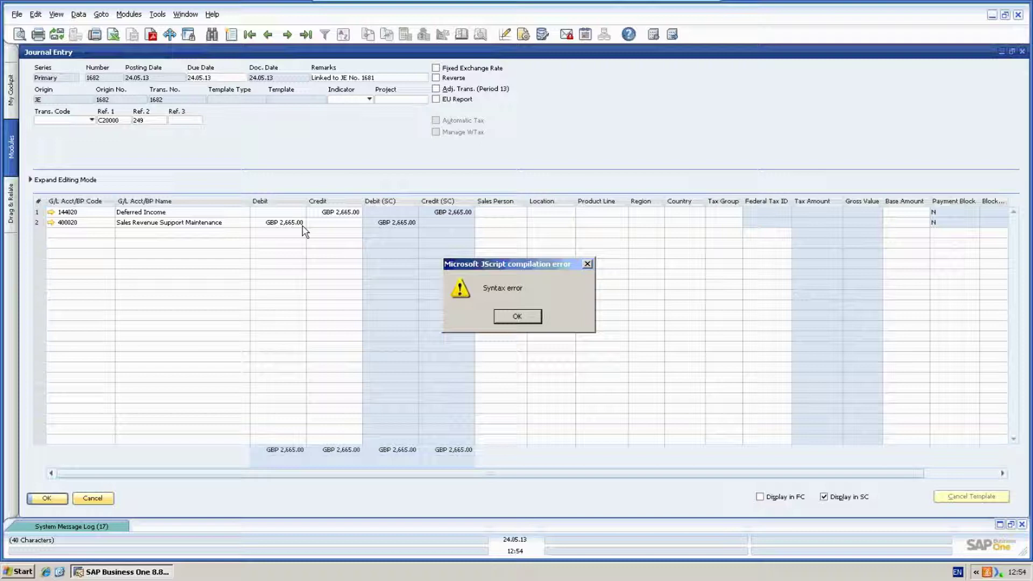
{"action": "left_click", "coordinate": [535, 318]}
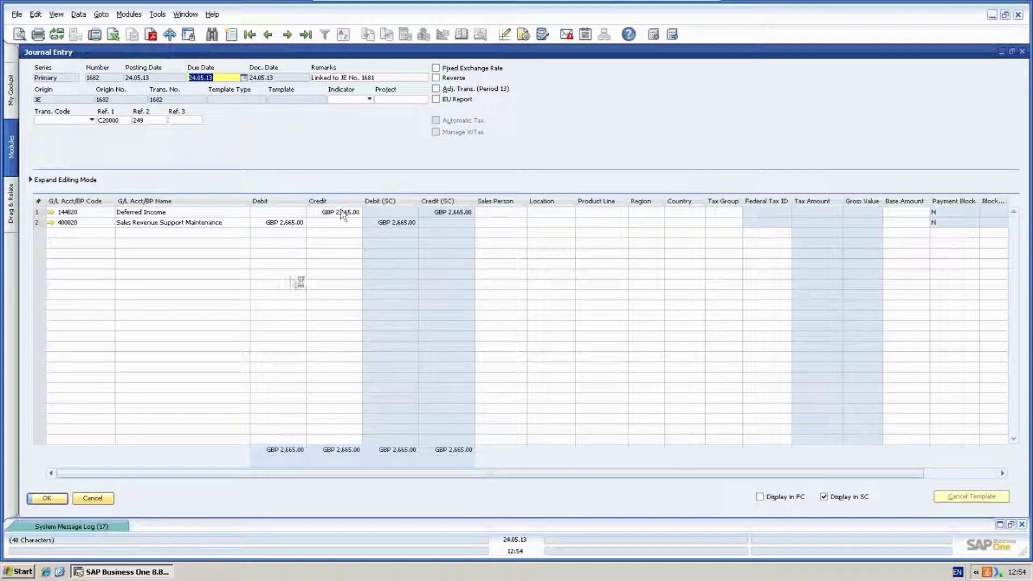
{"action": "left_click", "coordinate": [92, 499]}
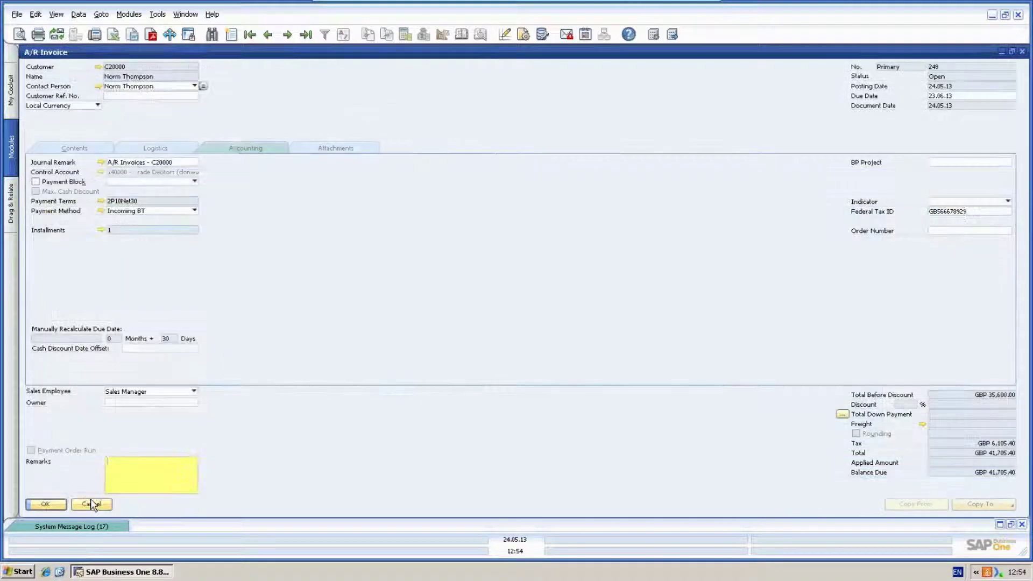
{"action": "left_click", "coordinate": [91, 500]}
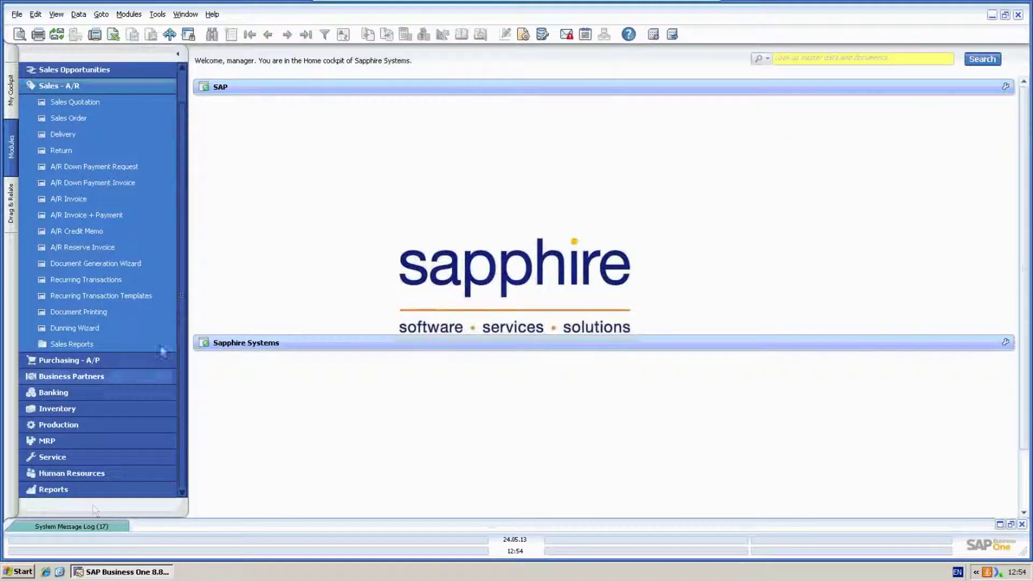
Step: Open Deferred Postings in the Financials module and maximize the confirmation window
{"action": "left_click", "coordinate": [114, 90]}
{"action": "left_click", "coordinate": [76, 92]}
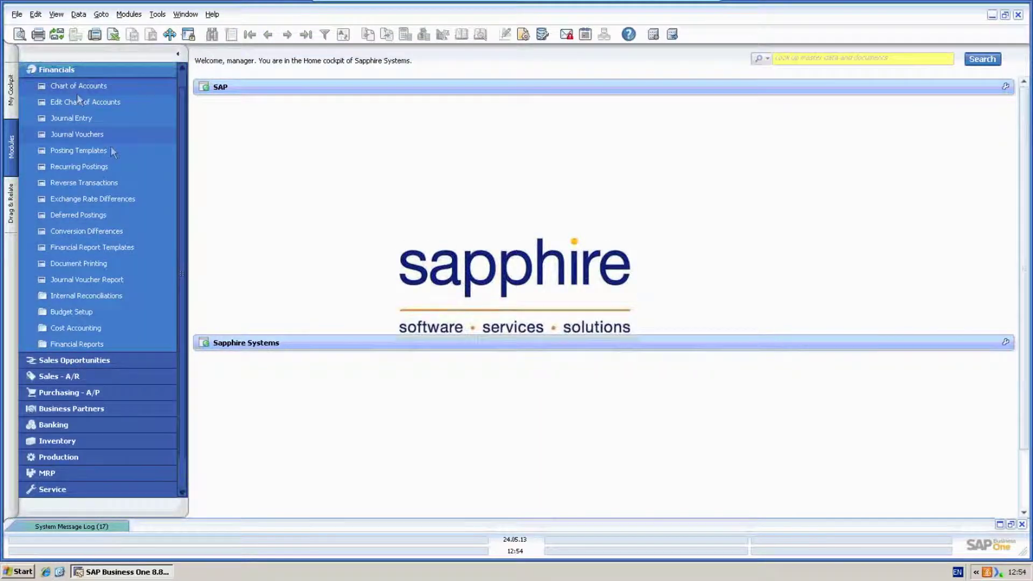
{"action": "left_click", "coordinate": [85, 214]}
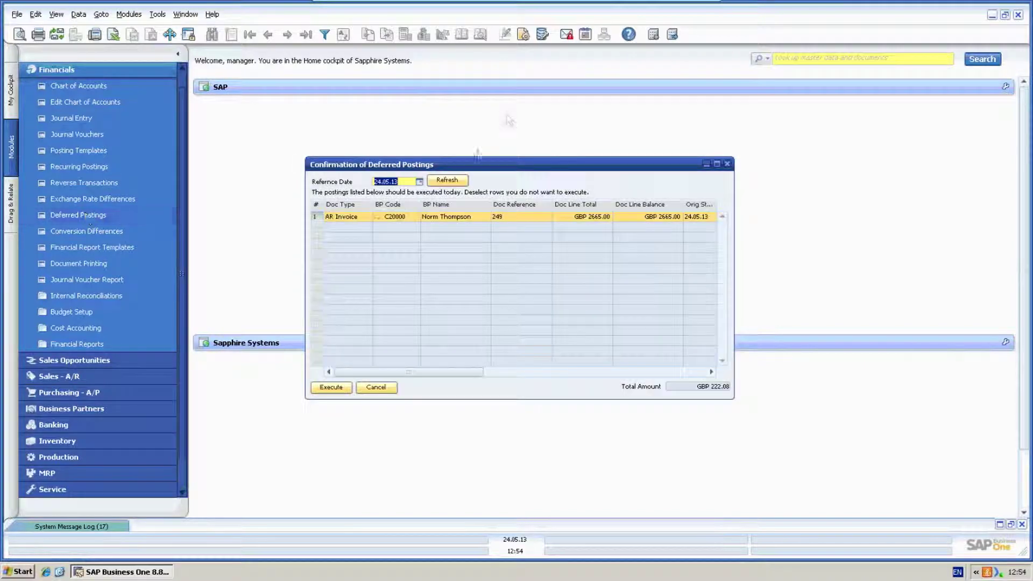
{"action": "double_click", "coordinate": [473, 167]}
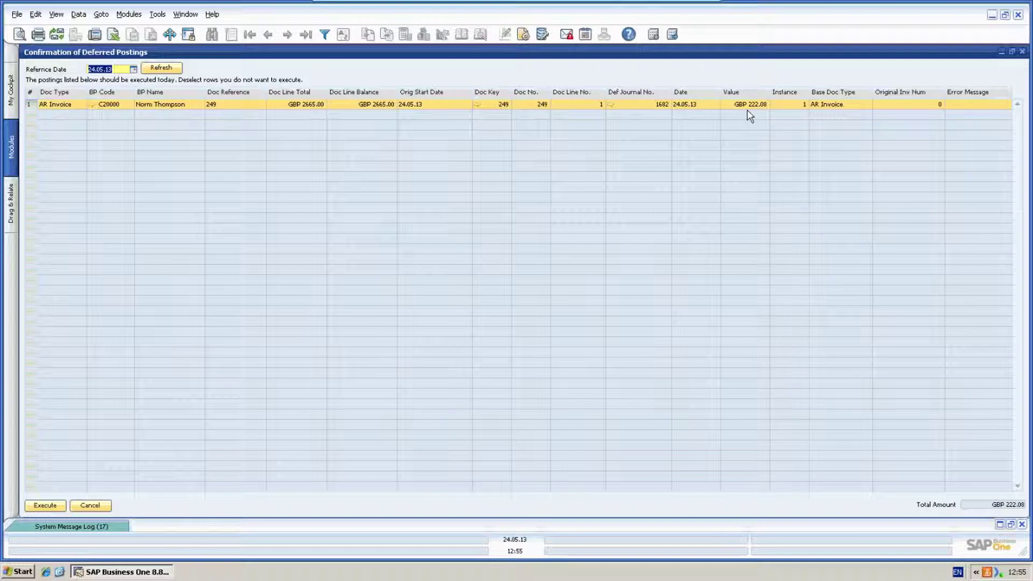
Step: Check the source invoice of the listed deferred posting, and execute the posting
{"action": "left_click", "coordinate": [477, 104]}
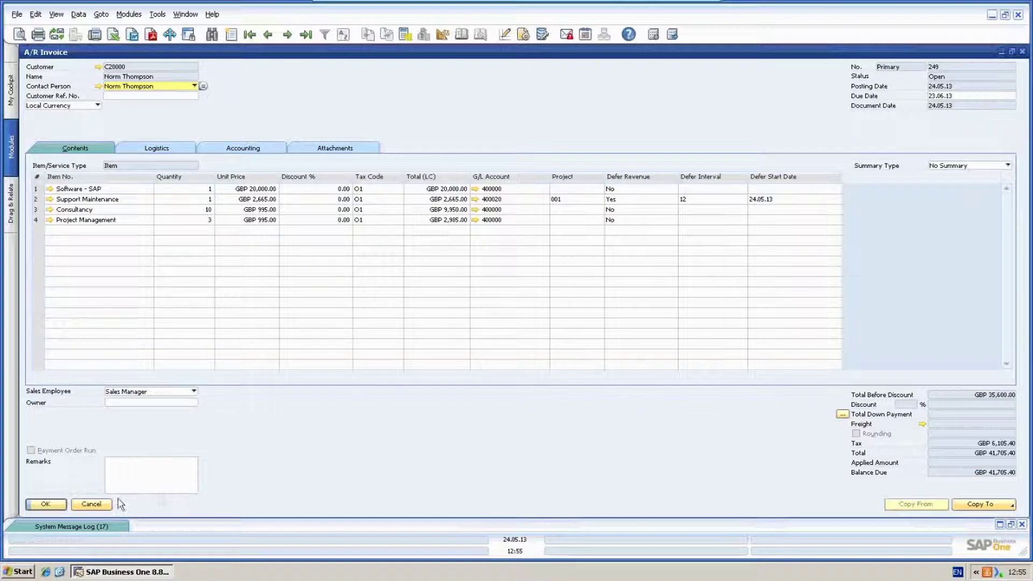
{"action": "left_click", "coordinate": [96, 504]}
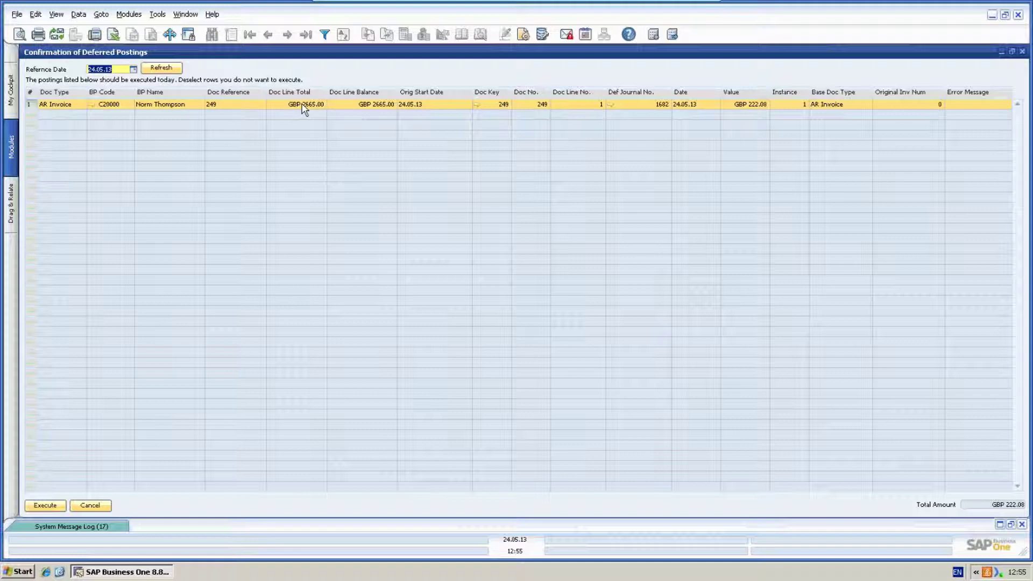
{"action": "left_click", "coordinate": [45, 505]}
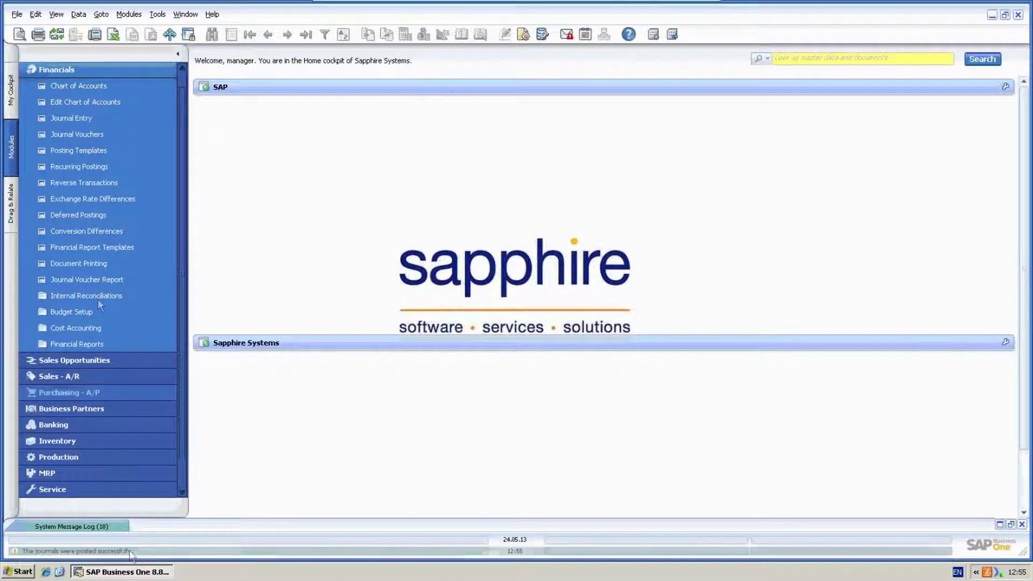
Step: Examine the last journal entry for the deferred income release, and close it
{"action": "left_click", "coordinate": [92, 119]}
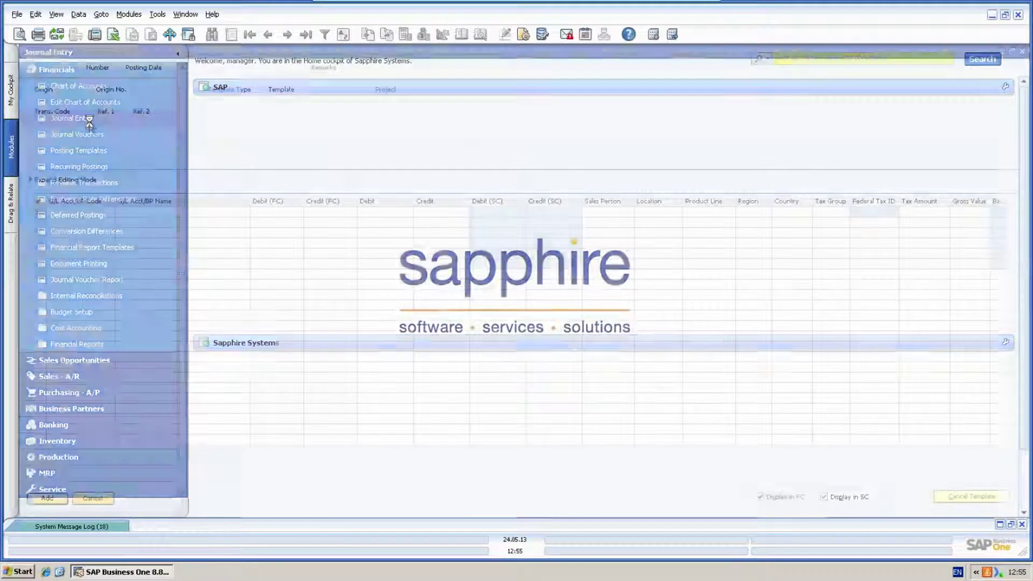
{"action": "left_click", "coordinate": [306, 35]}
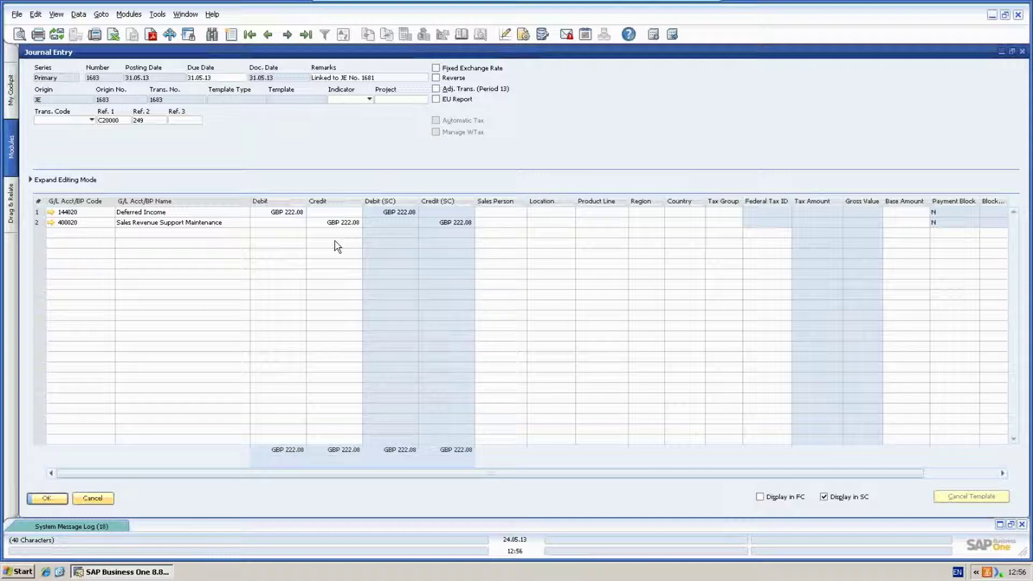
{"action": "left_click", "coordinate": [108, 498]}
Step: Open a new A/P invoice from the Purchasing module
{"action": "left_click", "coordinate": [94, 71]}
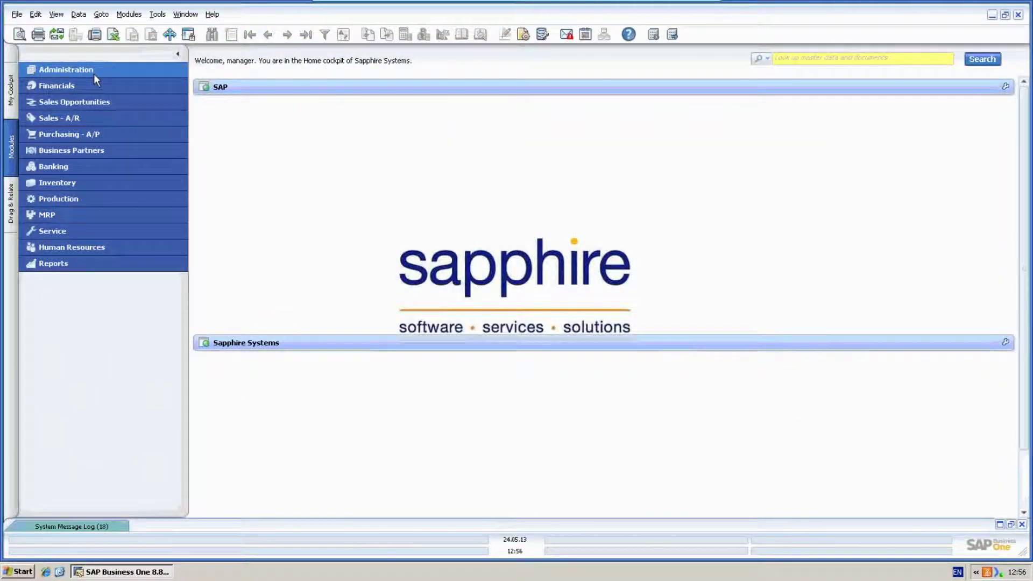
{"action": "left_click", "coordinate": [91, 132]}
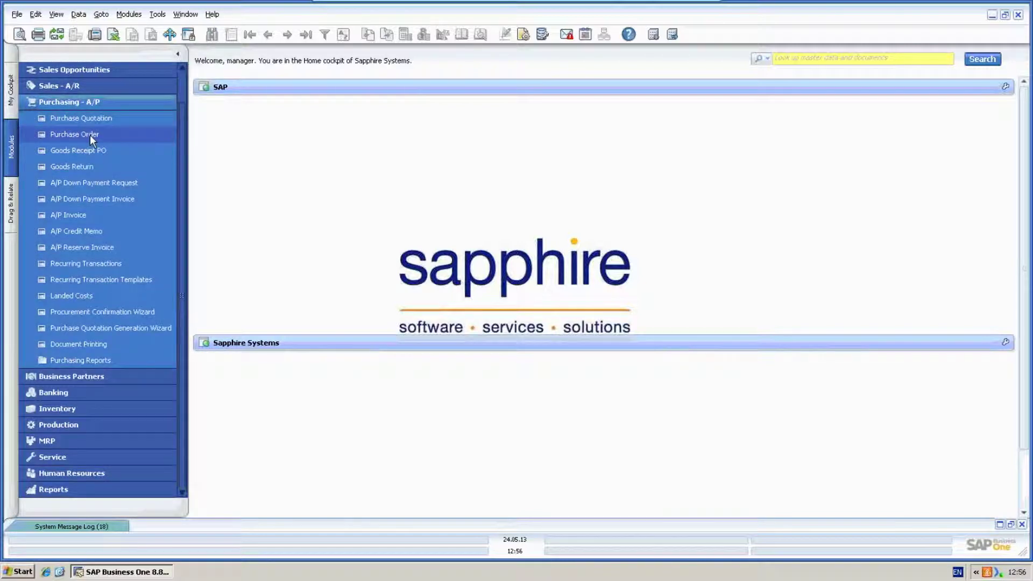
{"action": "left_click", "coordinate": [77, 218]}
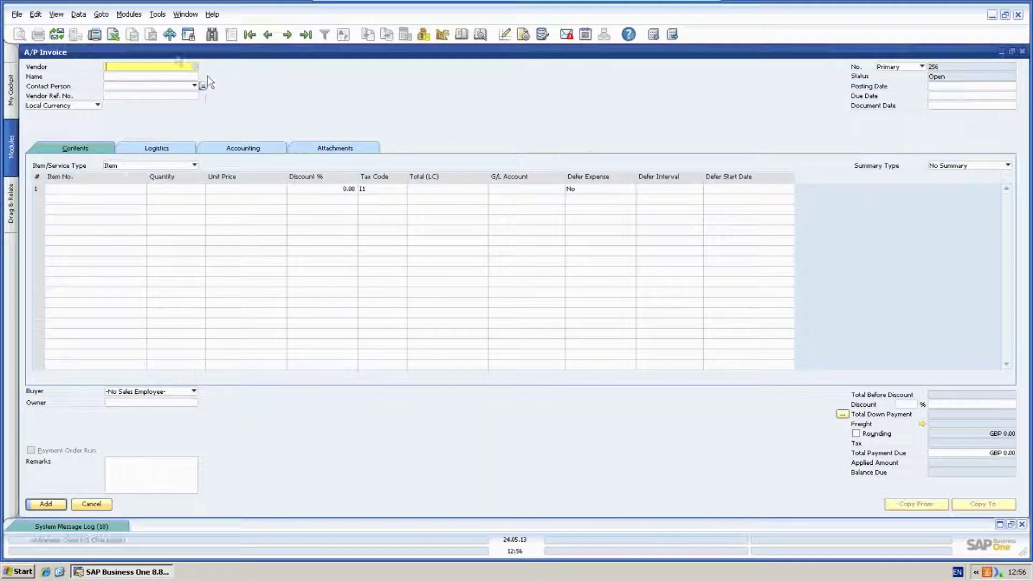
{"action": "type", "text": "sap"}
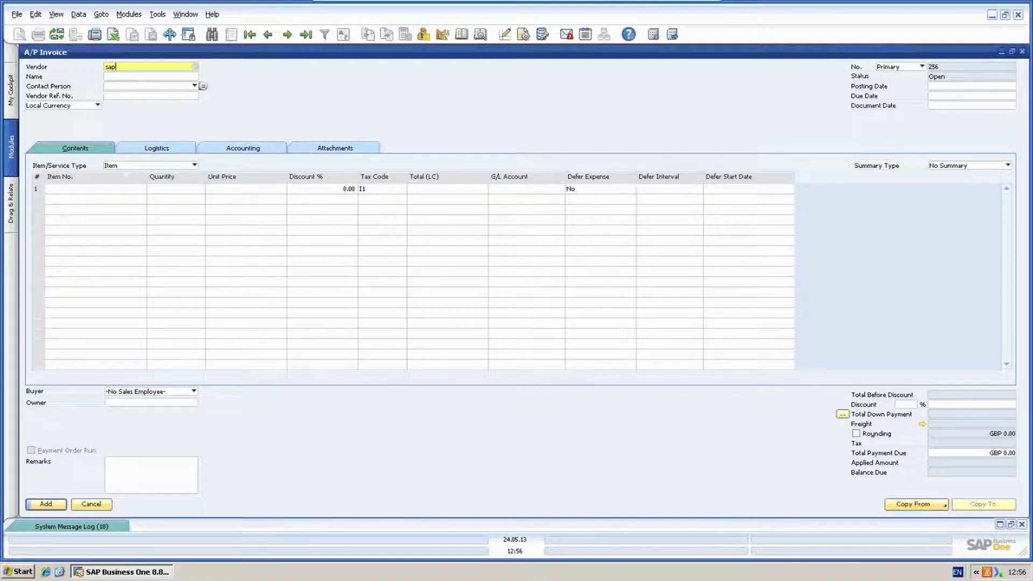
{"action": "key", "text": "Tab"}
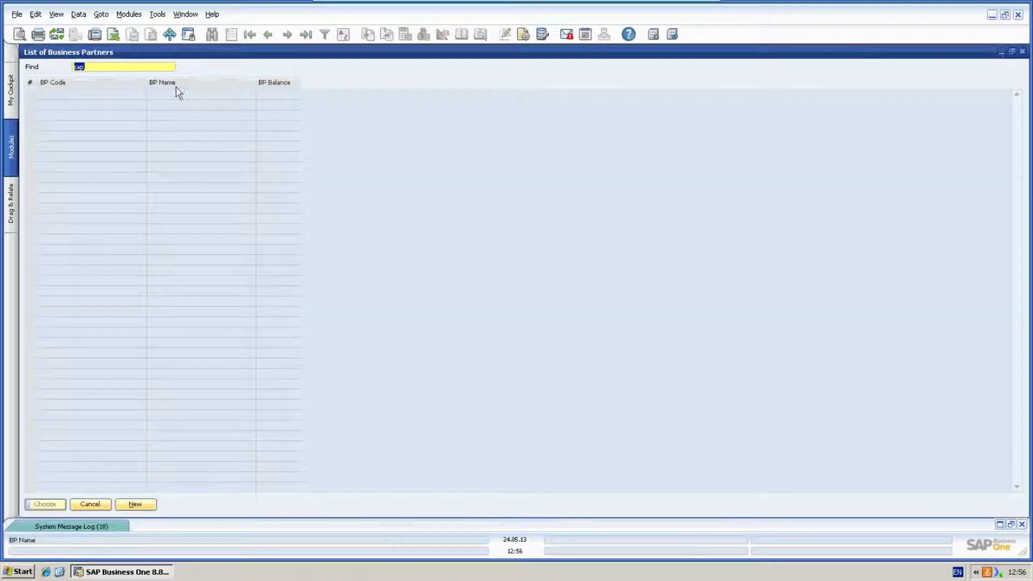
{"action": "key", "text": "Escape"}
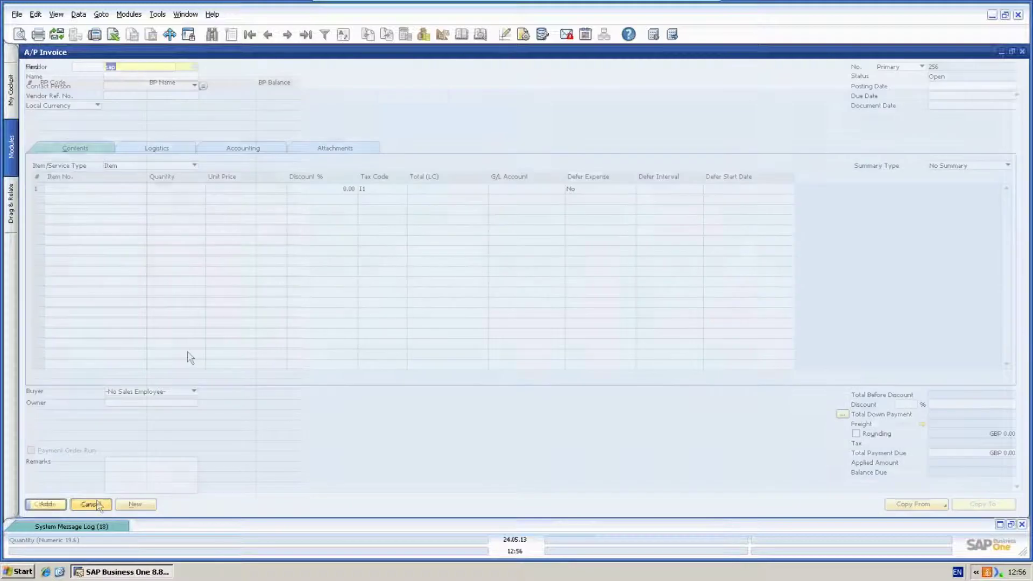
{"action": "key", "text": "BackSpace"}
Step: Choose SAP as the vendor from the business partner list, and add Software - SAP as the first line item
{"action": "key", "text": "Tab"}
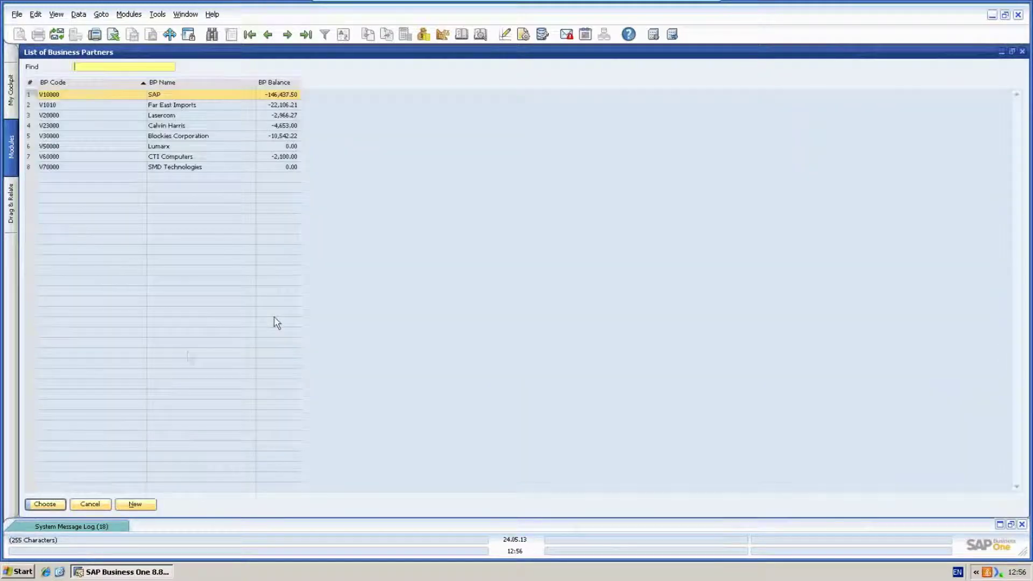
{"action": "double_click", "coordinate": [172, 96]}
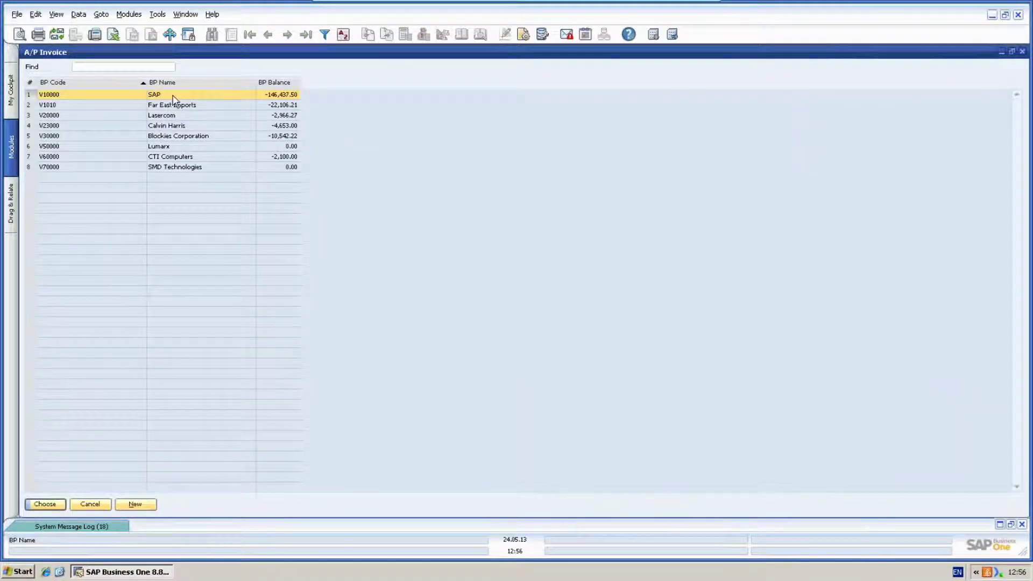
{"action": "left_click", "coordinate": [93, 192]}
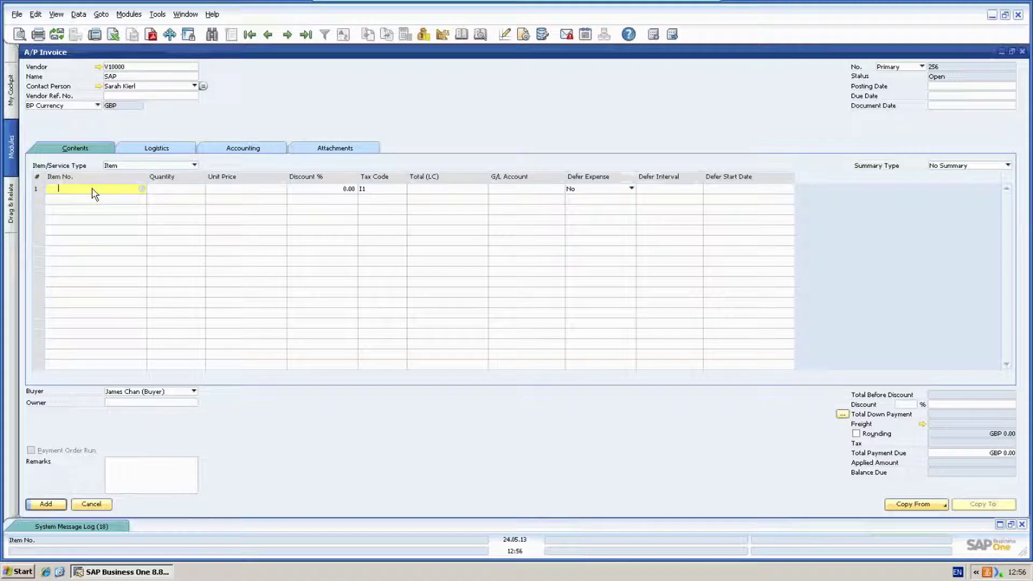
{"action": "type", "text": "soft"}
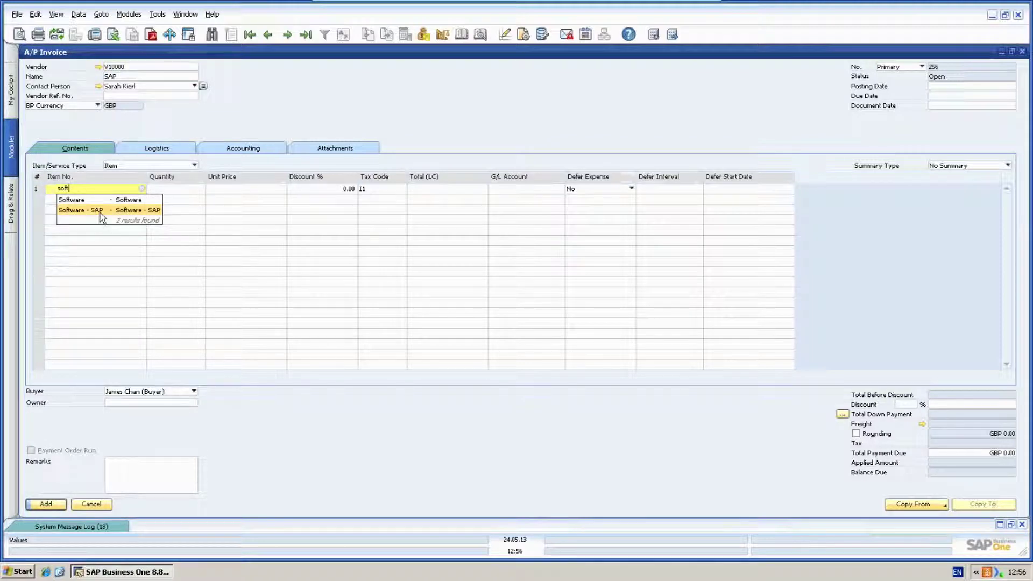
{"action": "left_click", "coordinate": [101, 210]}
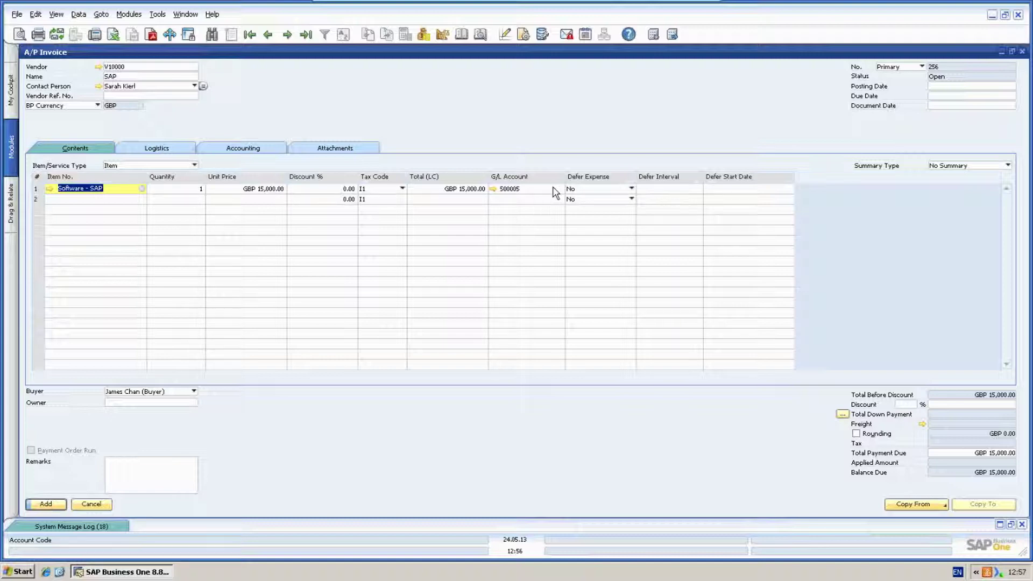
Step: Fill in 24.05.13 as the posting date and defer the Software - SAP line's expense over an interval of 12 starting 24.05.13
{"action": "left_click", "coordinate": [949, 87]}
{"action": "key", "text": "Tab"}
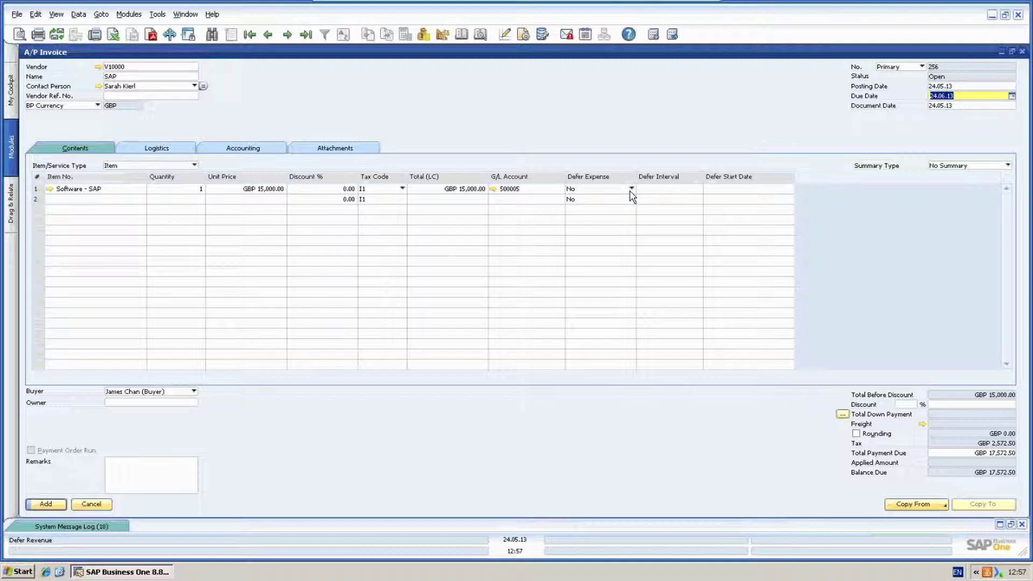
{"action": "left_click", "coordinate": [631, 190]}
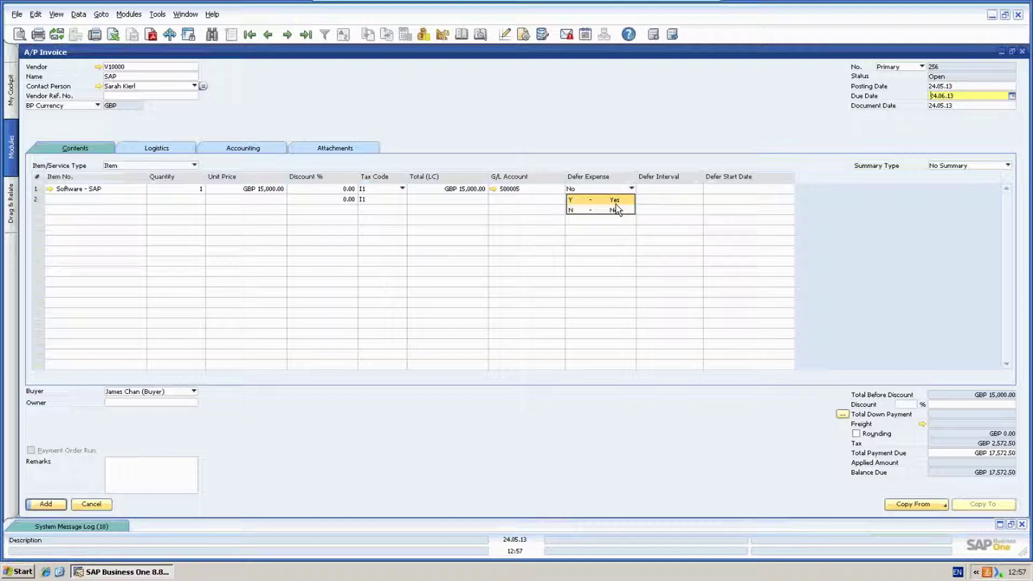
{"action": "left_click", "coordinate": [616, 204]}
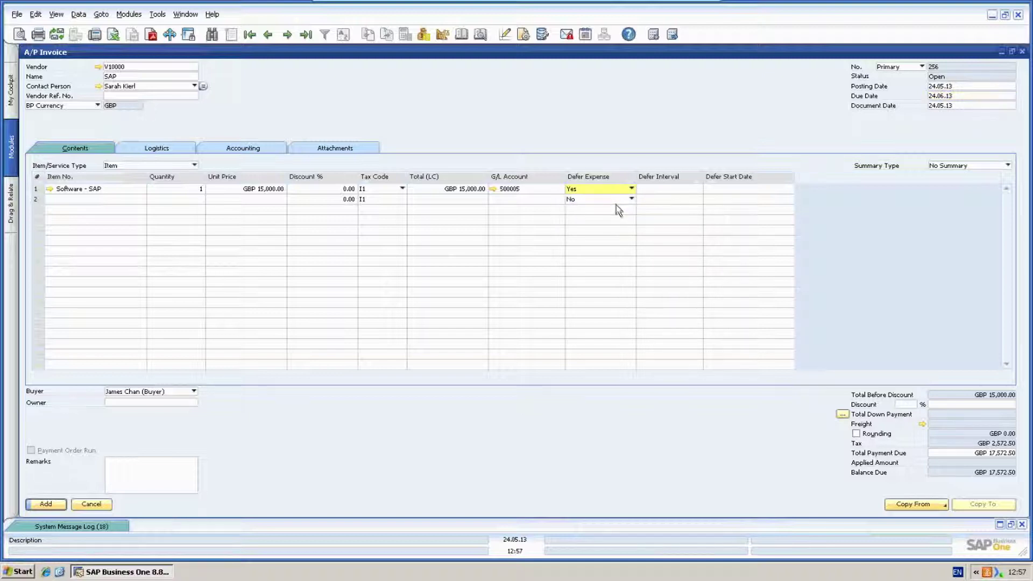
{"action": "left_click", "coordinate": [675, 190]}
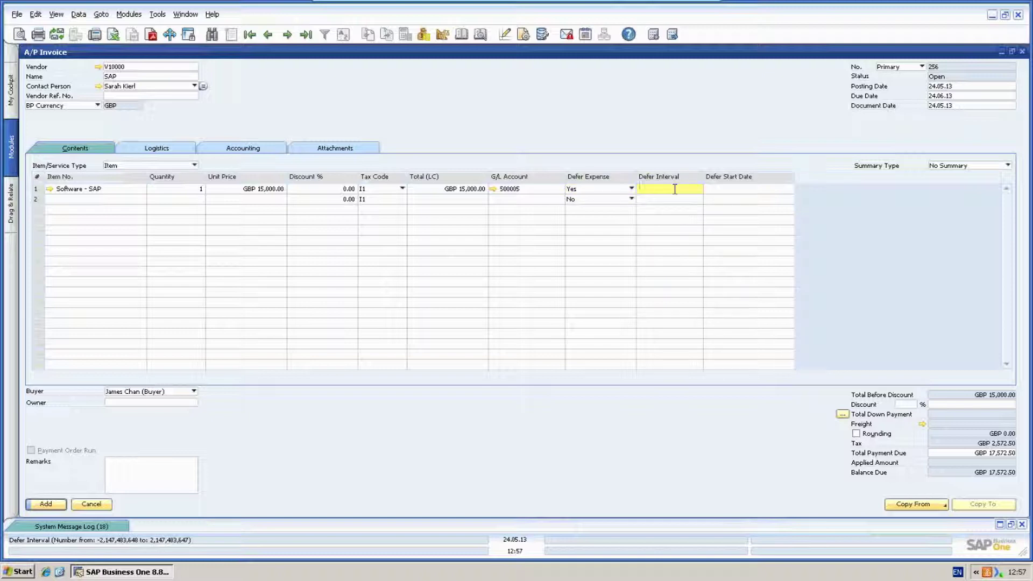
{"action": "key", "text": "Tab"}
{"action": "key", "text": "Tab"}
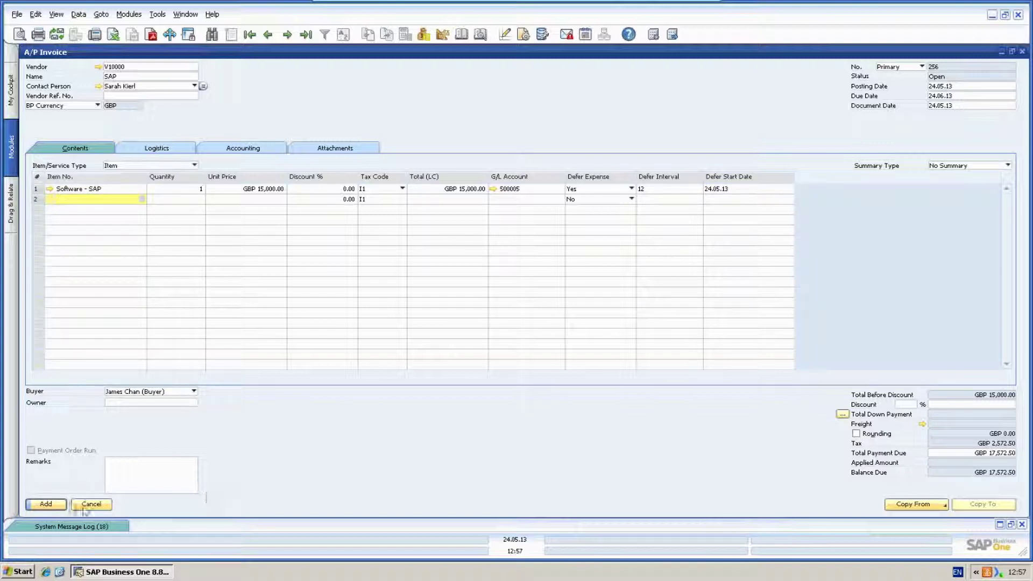
Step: Add the A/P invoice to the system and bring up the last saved invoice record
{"action": "left_click", "coordinate": [47, 504]}
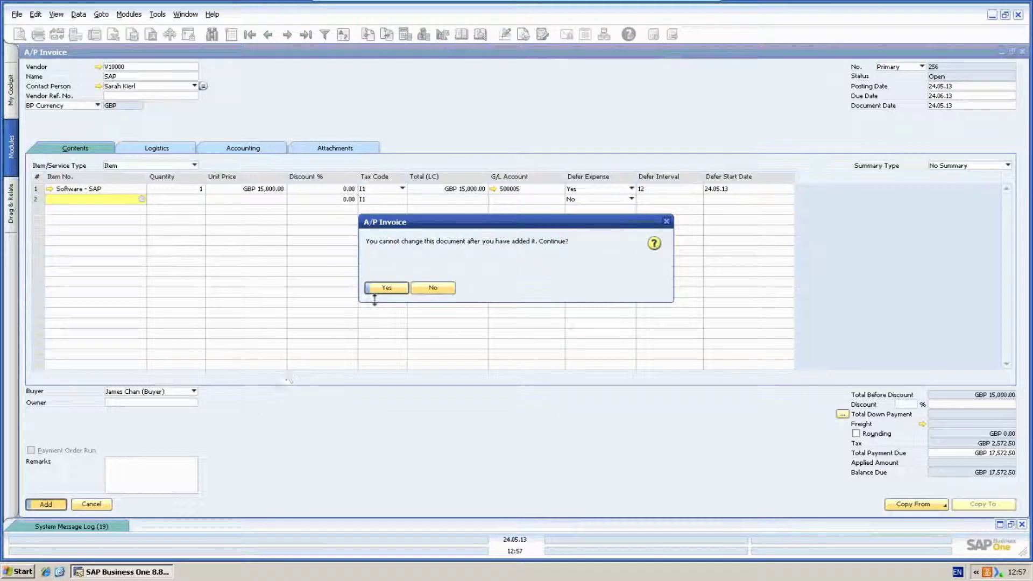
{"action": "left_click", "coordinate": [393, 289]}
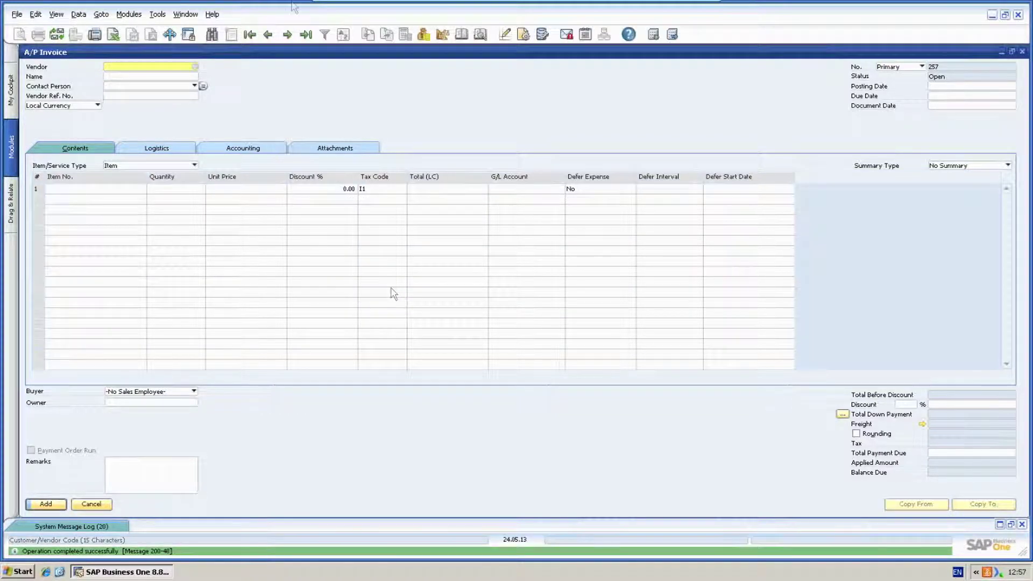
{"action": "left_click", "coordinate": [305, 36]}
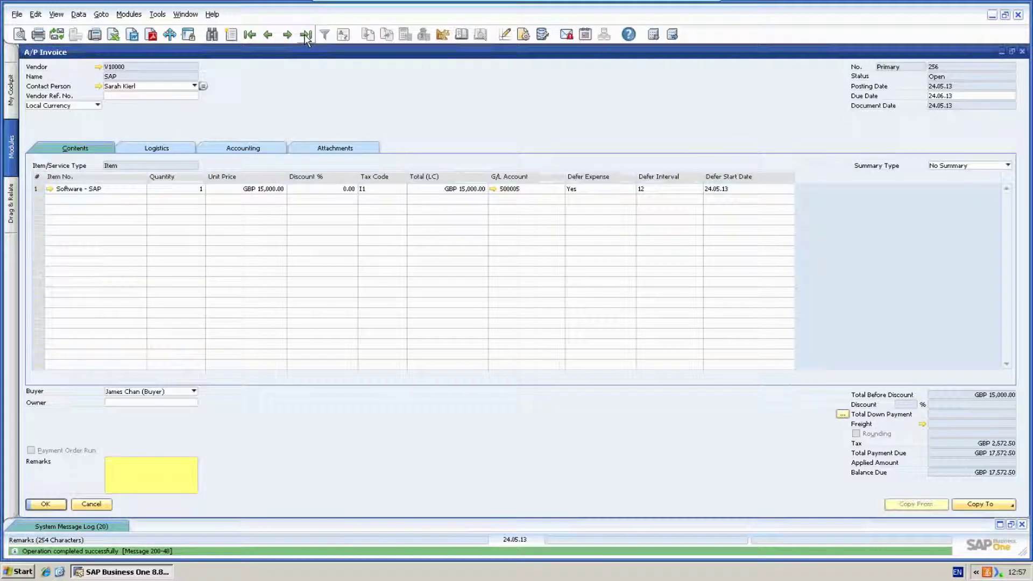
Step: Examine the invoice's journal entry and the last journal entry that defers the expense, and close the entry and the invoice
{"action": "left_click", "coordinate": [246, 149]}
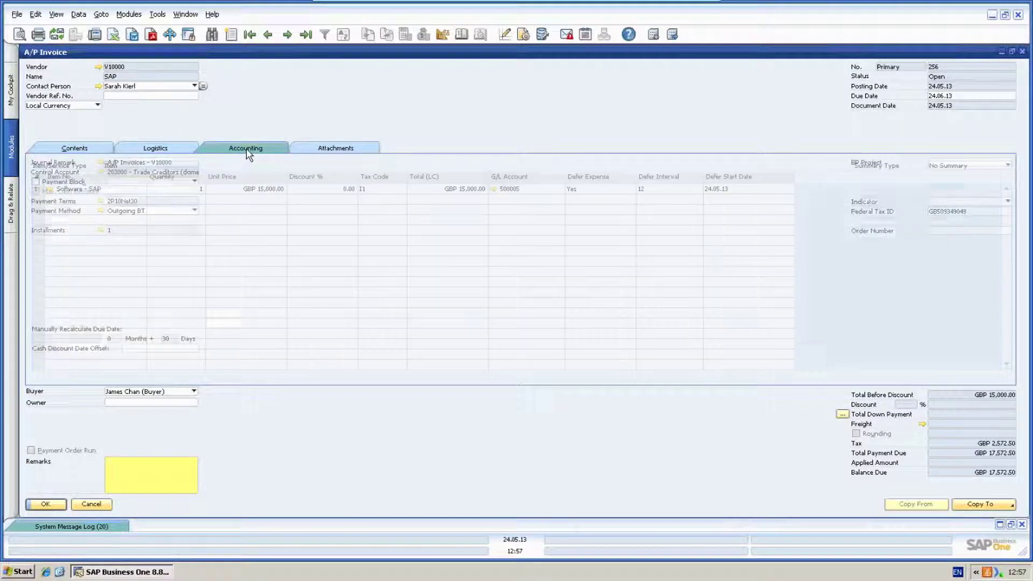
{"action": "left_click", "coordinate": [100, 165]}
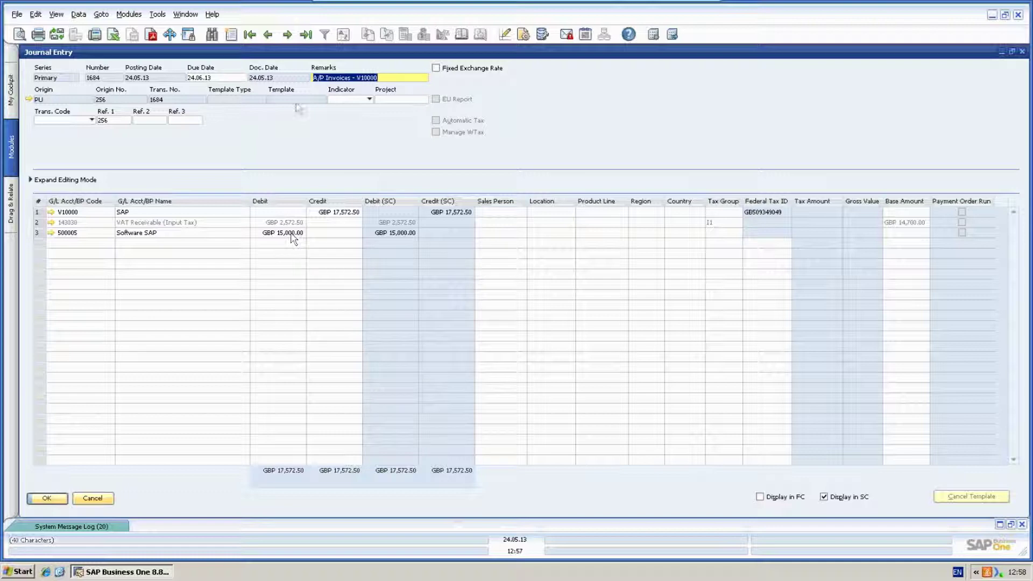
{"action": "left_click", "coordinate": [306, 35]}
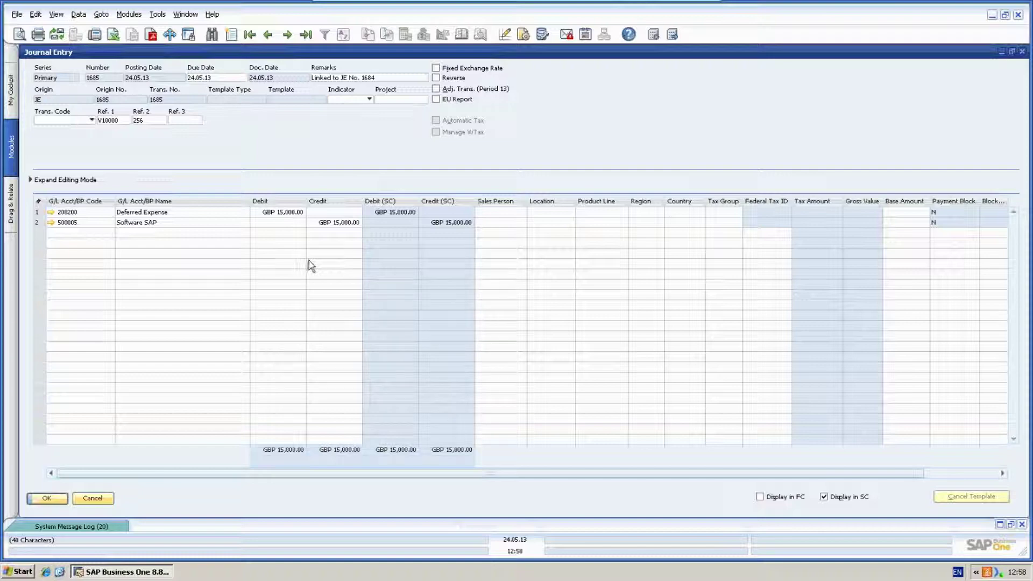
{"action": "left_click", "coordinate": [109, 499]}
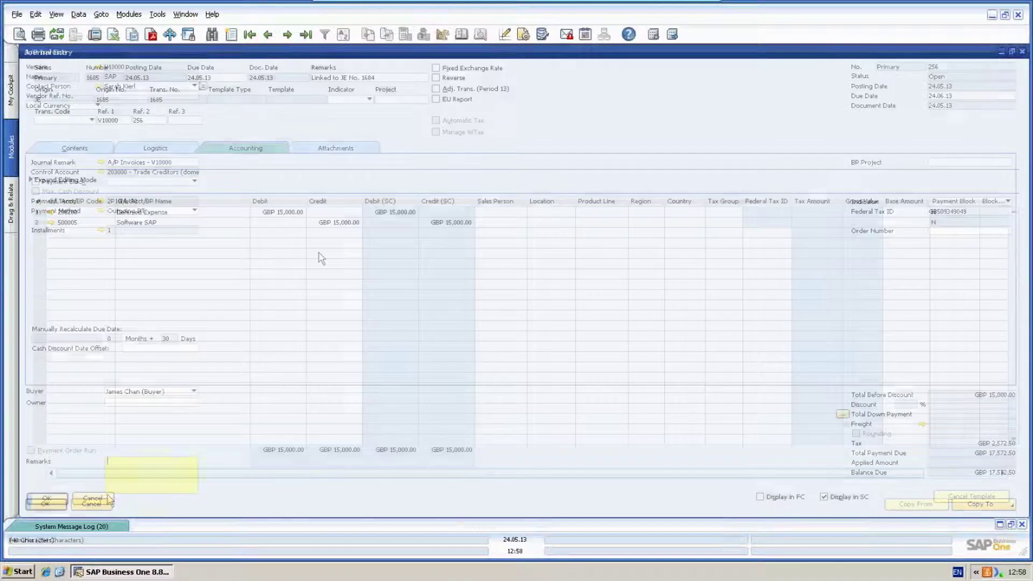
{"action": "left_click", "coordinate": [89, 505]}
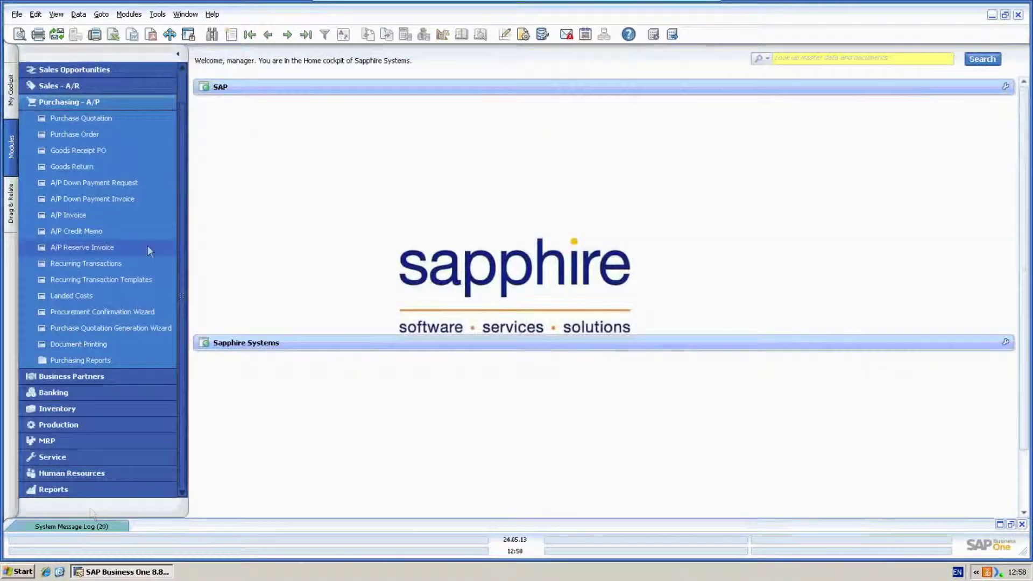
Step: List the deferred postings due from Financials in a maximized window, and execute the A/P invoice posting for vendor SAP
{"action": "left_click", "coordinate": [74, 83]}
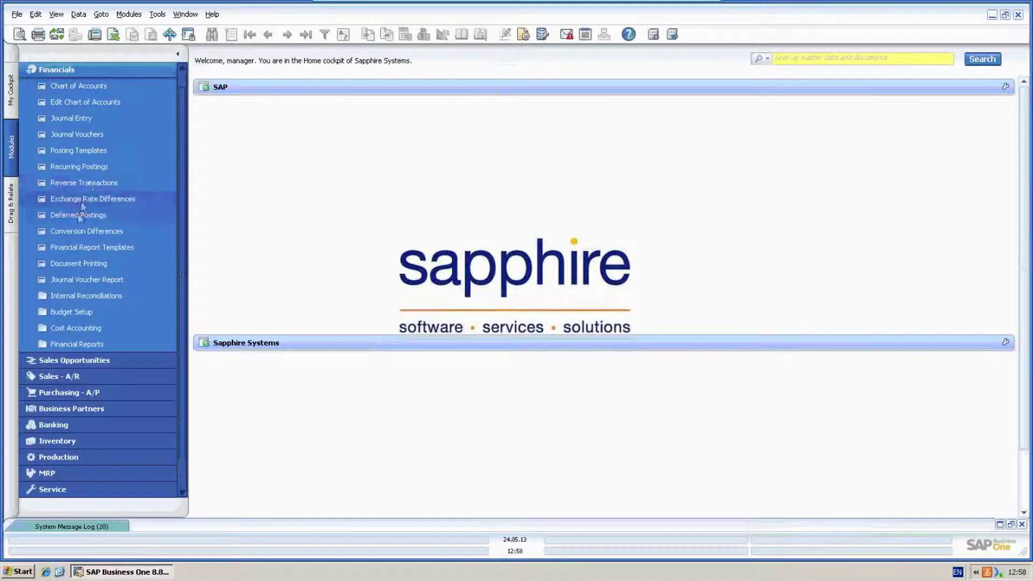
{"action": "left_click", "coordinate": [77, 214]}
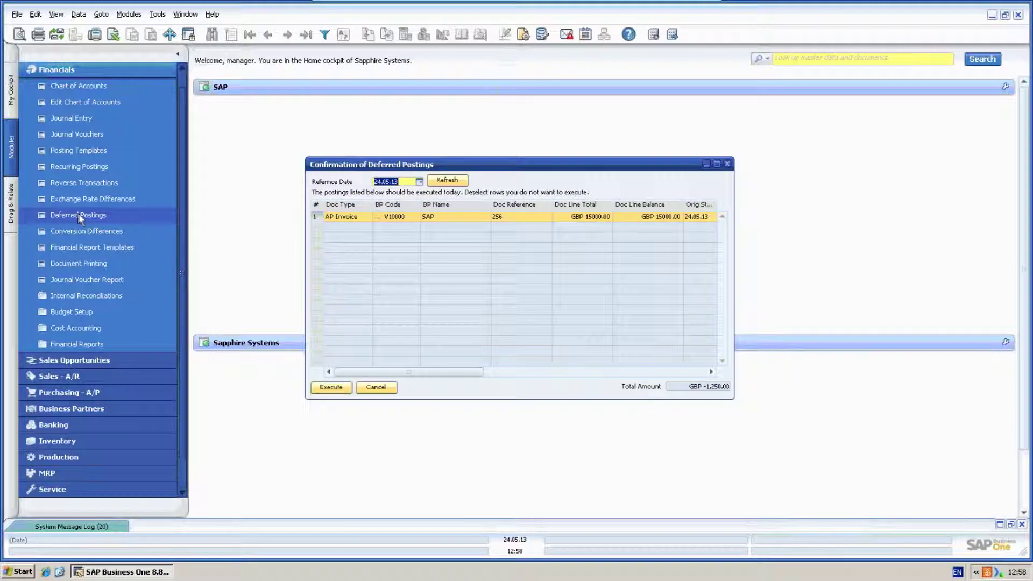
{"action": "double_click", "coordinate": [366, 164]}
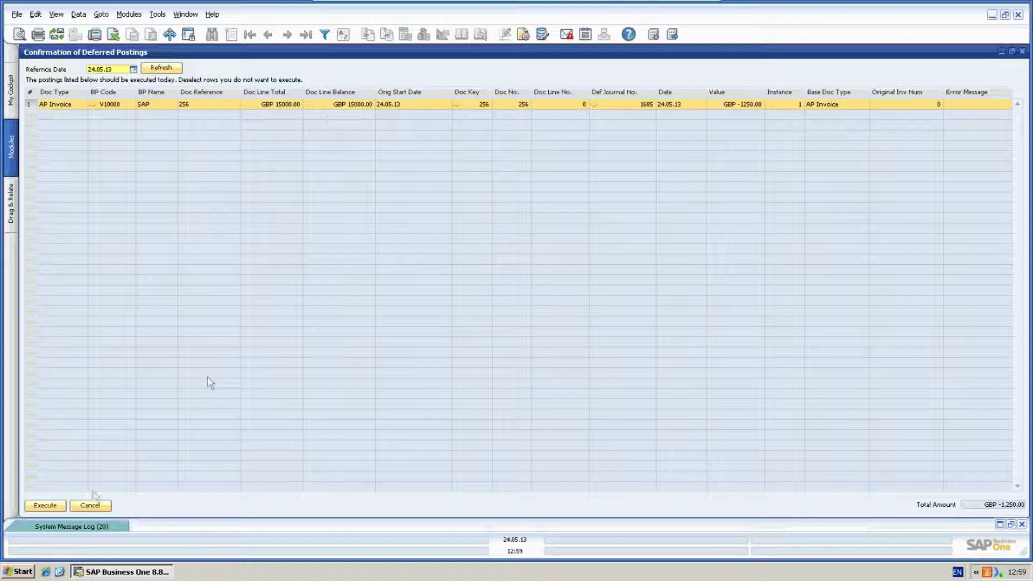
{"action": "left_click", "coordinate": [45, 506]}
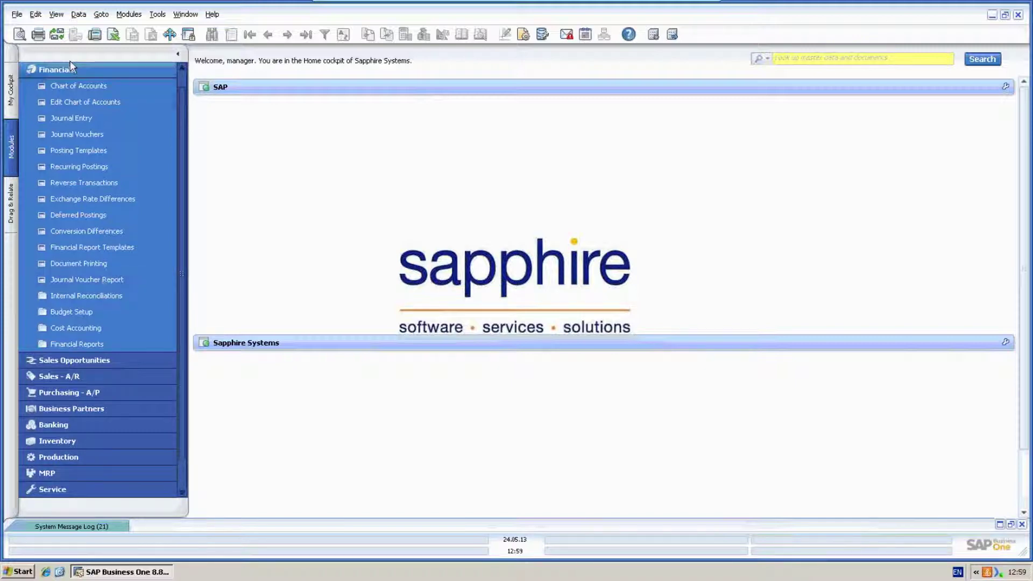
Step: Examine the last journal entry for the deferred expense release, and close it
{"action": "left_click", "coordinate": [71, 119]}
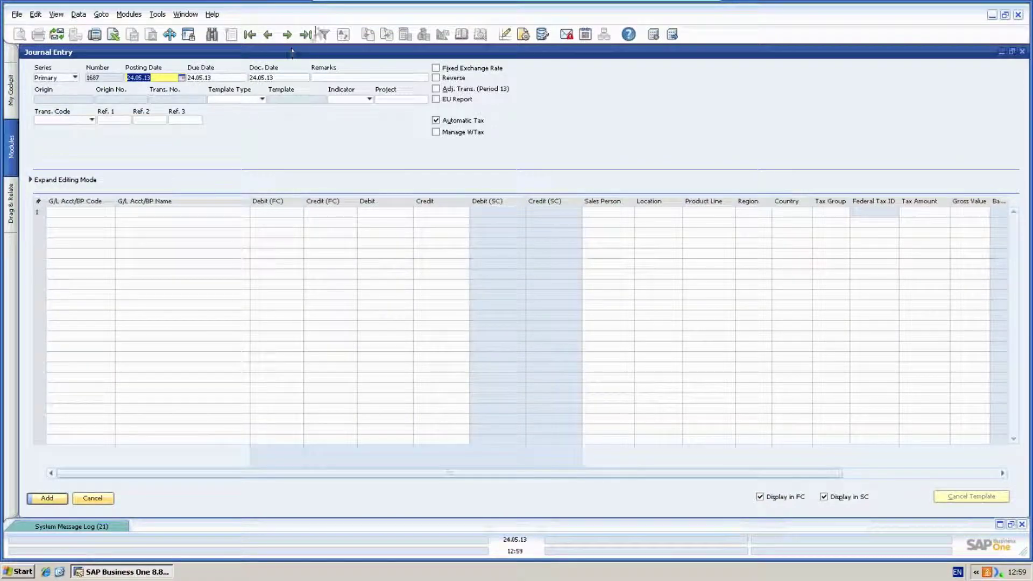
{"action": "left_click", "coordinate": [306, 34]}
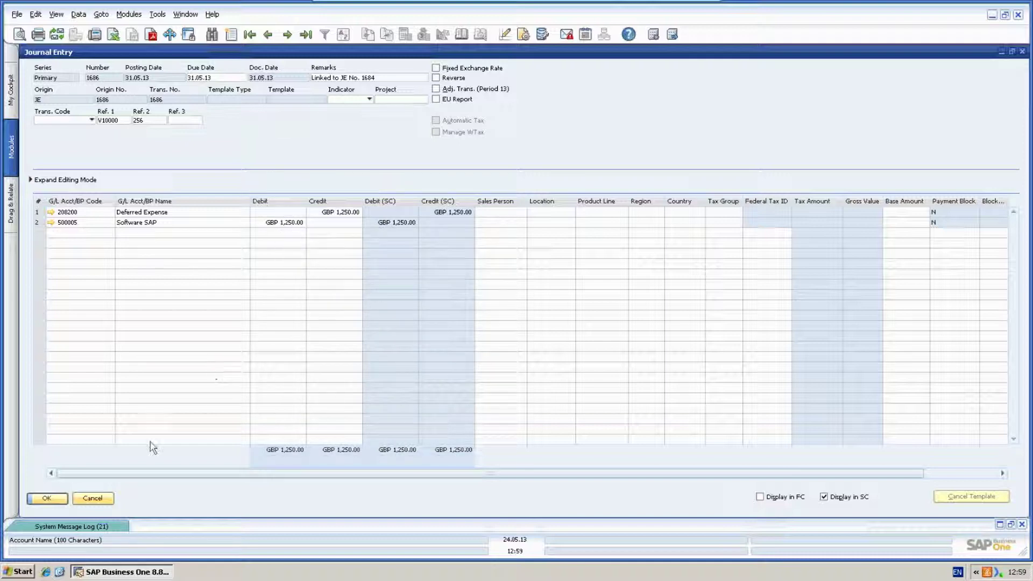
{"action": "left_click", "coordinate": [103, 498]}
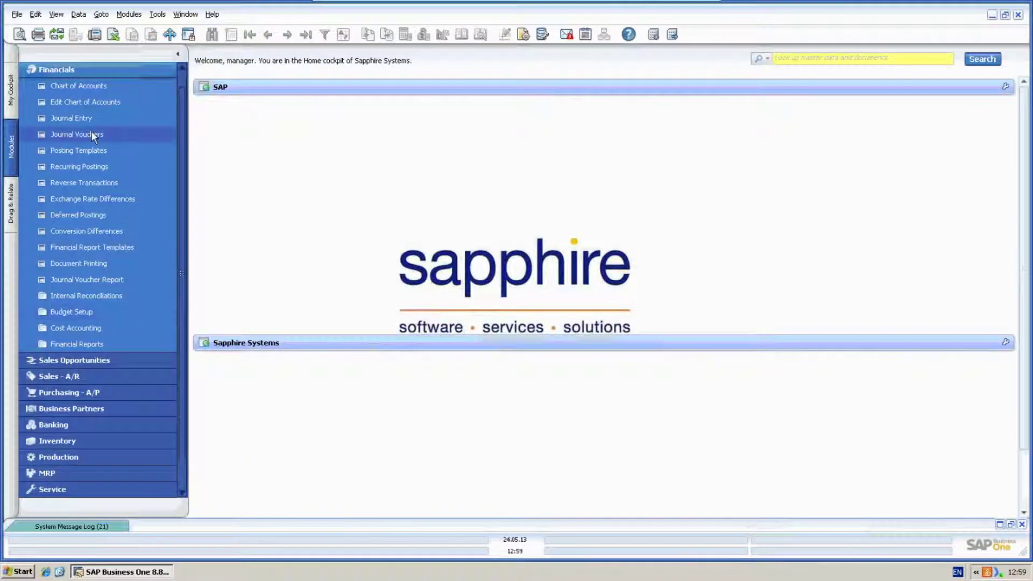
{"action": "left_click", "coordinate": [57, 69]}
{"action": "left_click", "coordinate": [63, 115]}
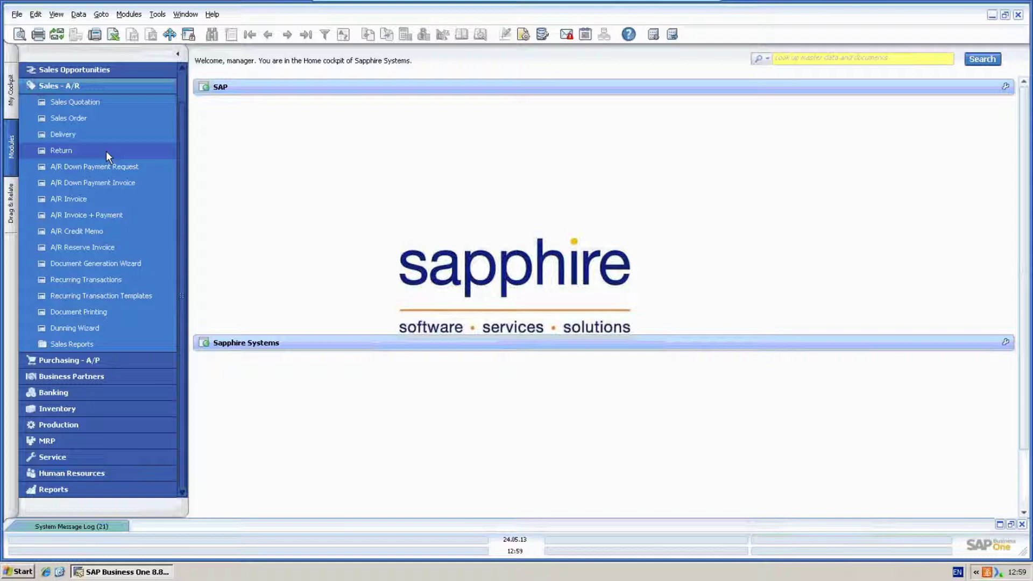
{"action": "left_click", "coordinate": [105, 89]}
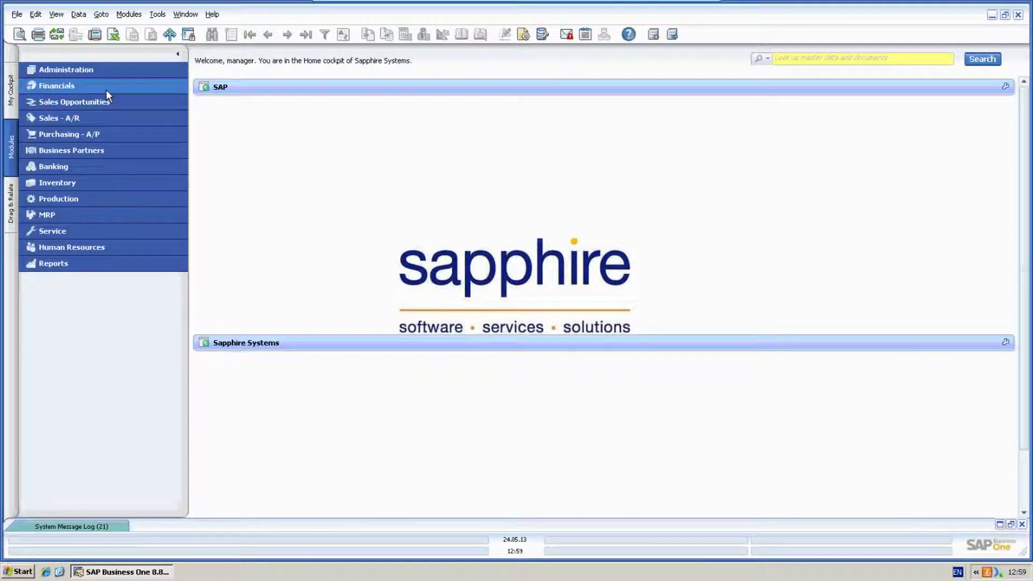
{"action": "left_click", "coordinate": [84, 134]}
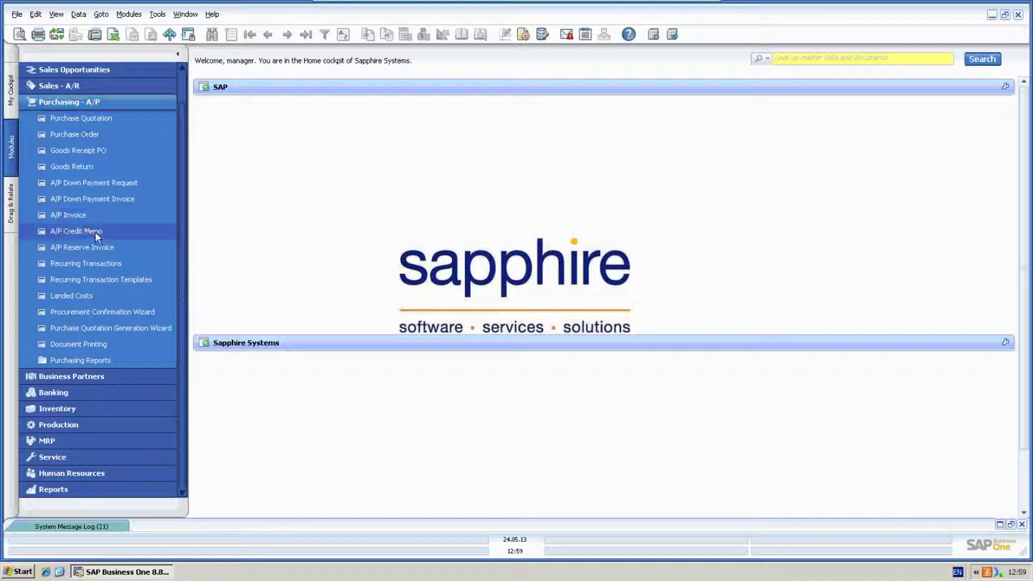
{"action": "left_click", "coordinate": [87, 102]}
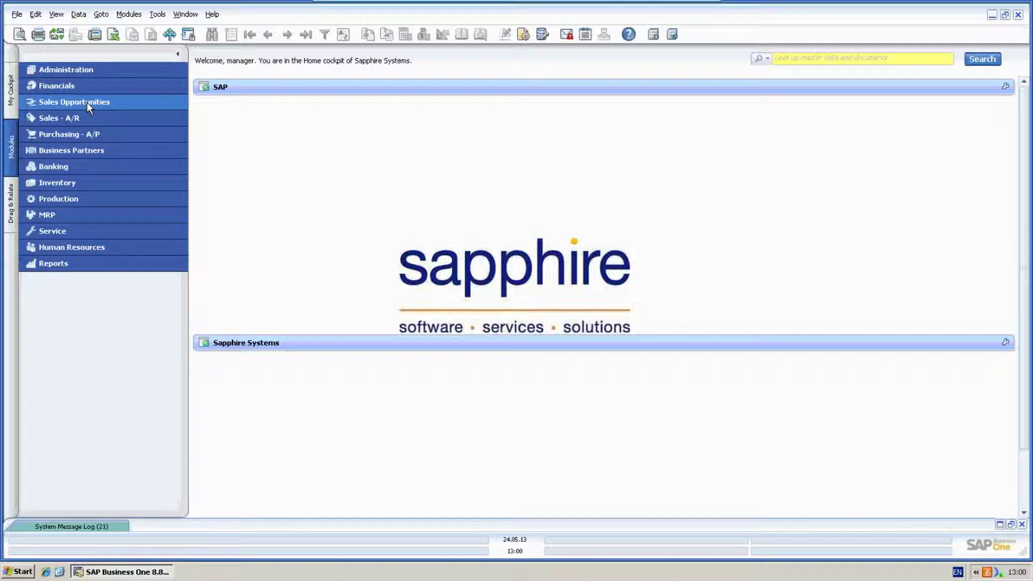
Step: Open the Deferral Invoice Log user-defined table and view the defer type options of a Deferral to Revenue row
{"action": "left_click", "coordinate": [157, 14]}
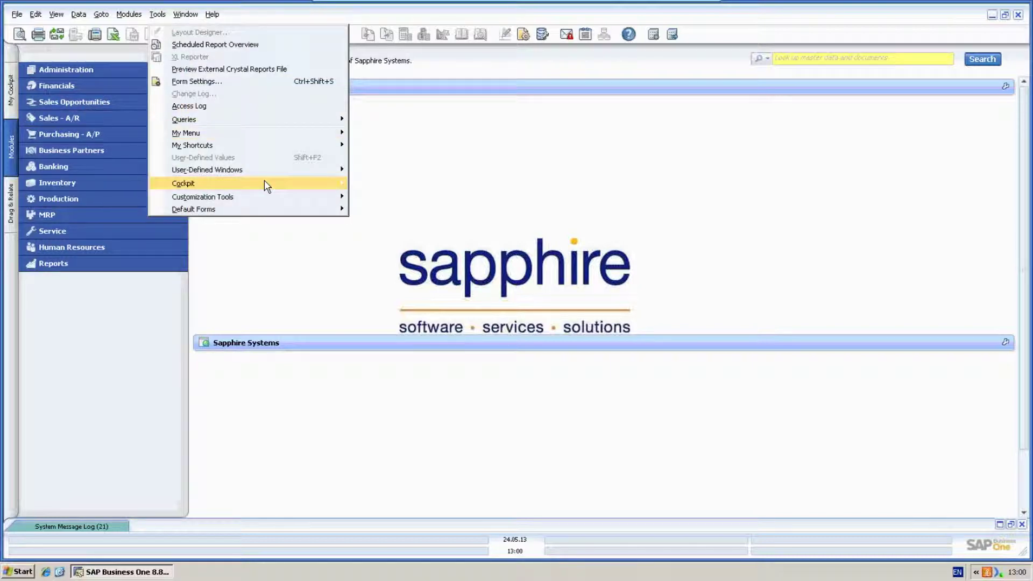
{"action": "mouse_move", "coordinate": [278, 171]}
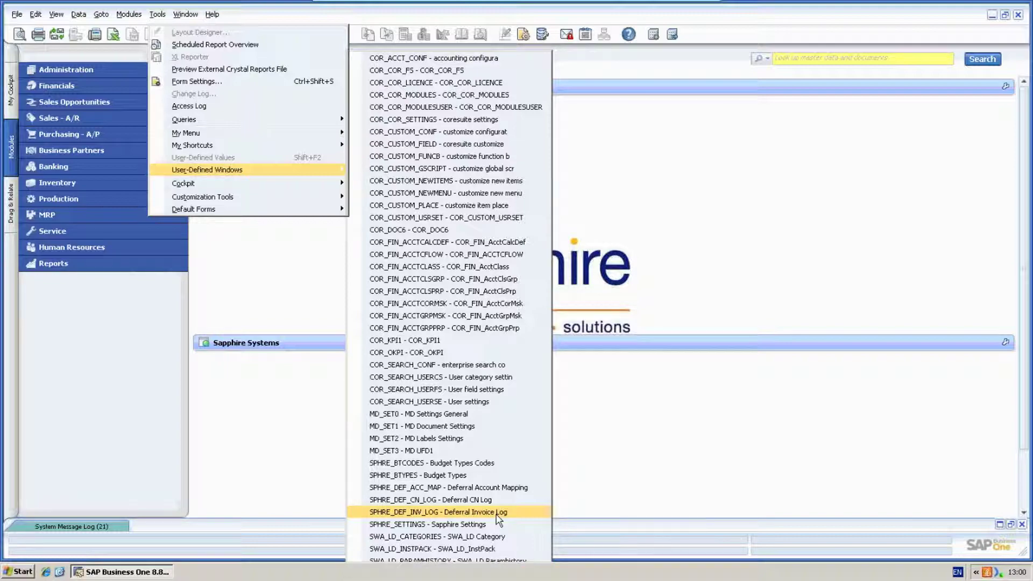
{"action": "left_click", "coordinate": [499, 516]}
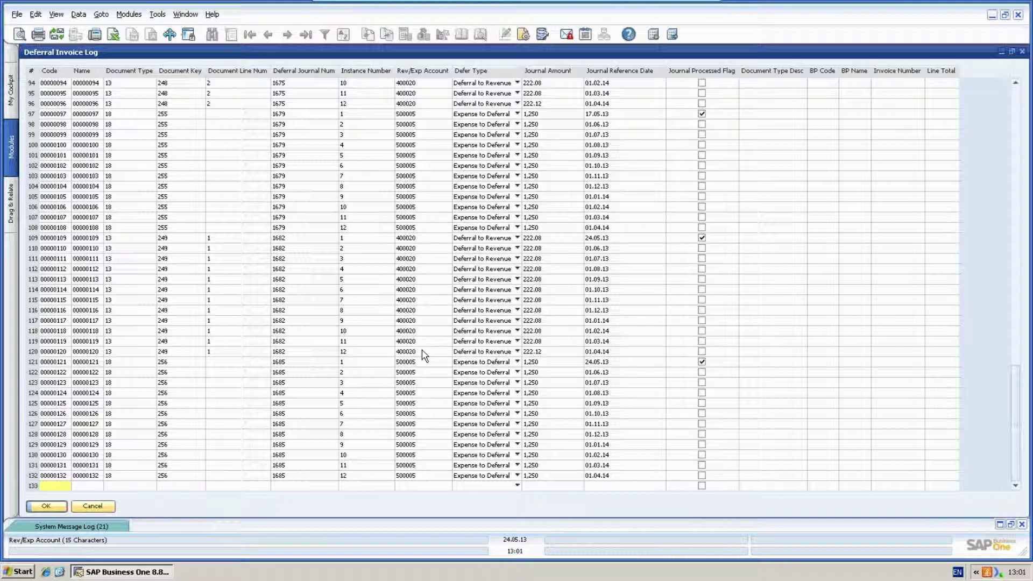
{"action": "left_click", "coordinate": [475, 334]}
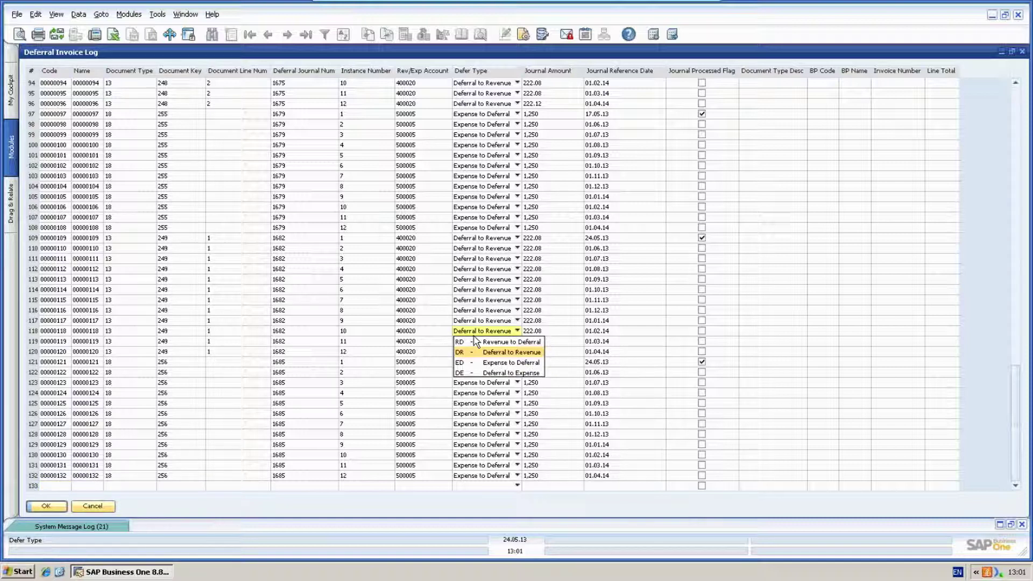
{"action": "left_click", "coordinate": [474, 336]}
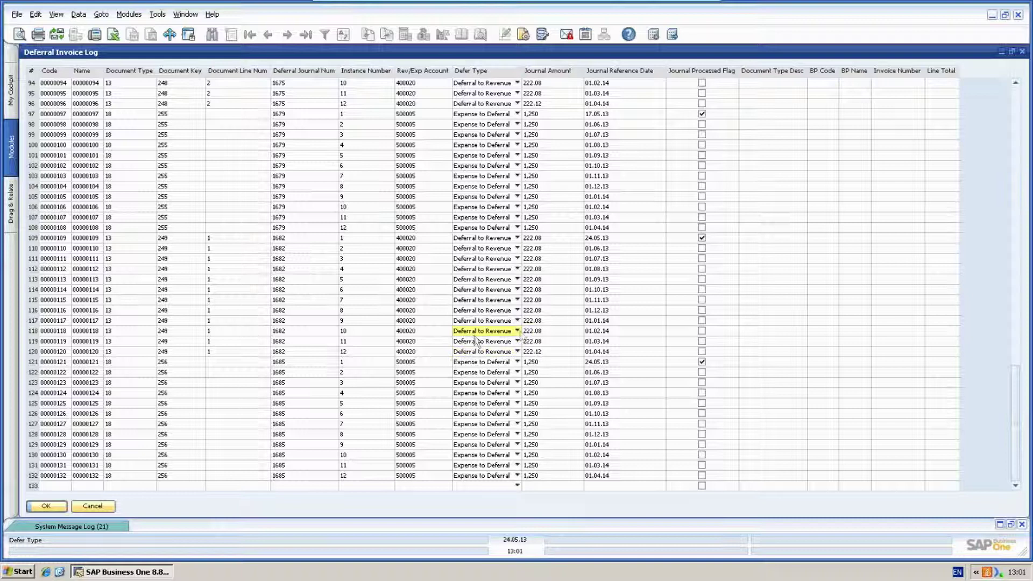
Step: Examine the journal amounts of the deferral instances for document key 249, and close the Deferral Invoice Log
{"action": "left_click", "coordinate": [538, 249]}
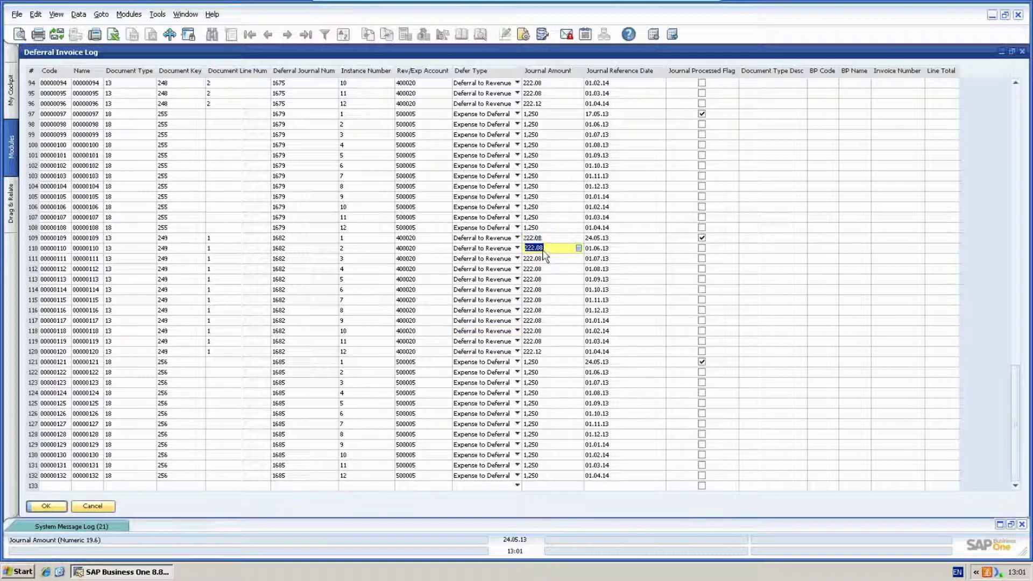
{"action": "key", "text": "Down"}
{"action": "key", "text": "Down"}
{"action": "key", "text": "Down"}
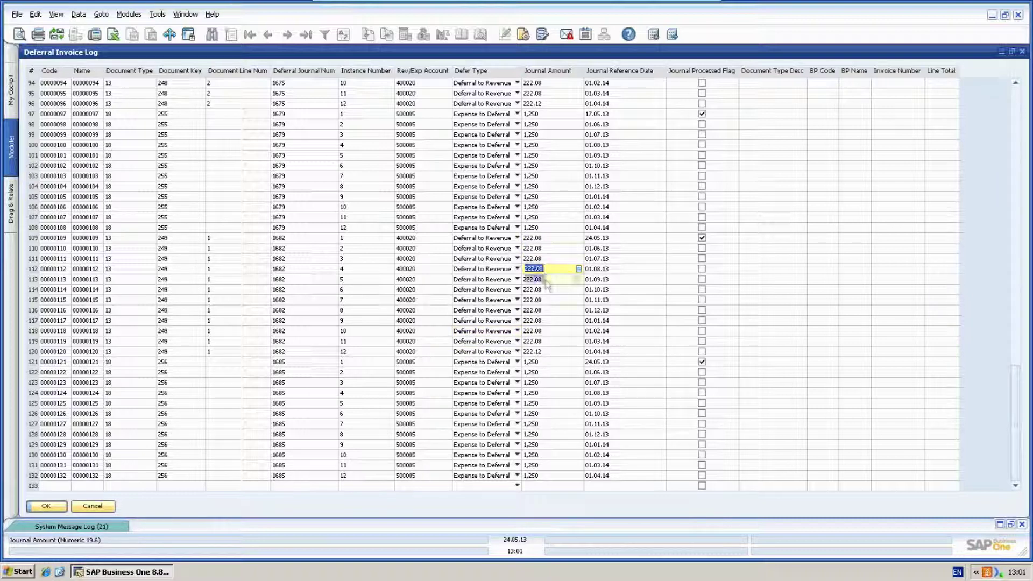
{"action": "key", "text": "Down"}
{"action": "key", "text": "Down"}
{"action": "key", "text": "Down"}
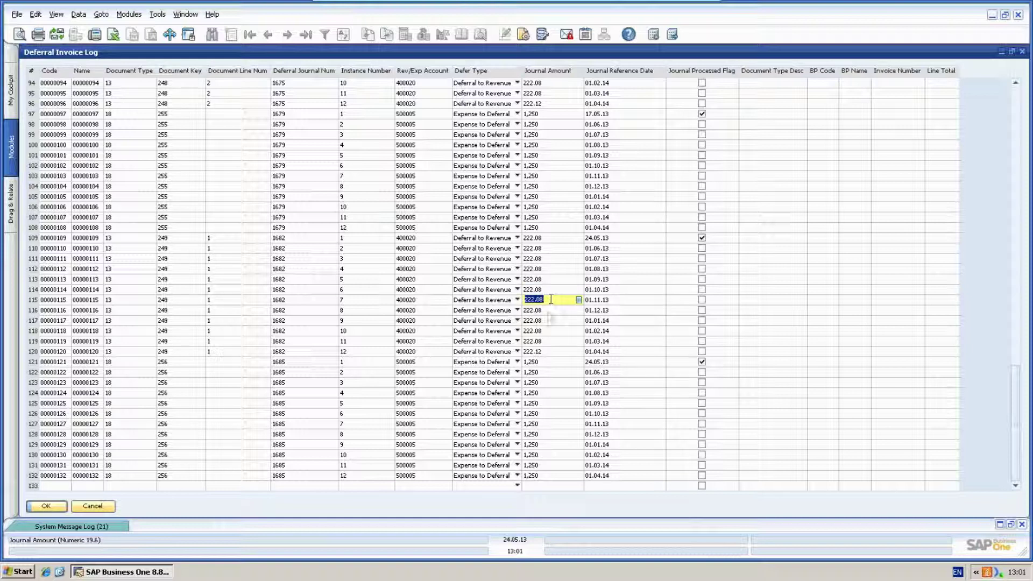
{"action": "left_click", "coordinate": [546, 320]}
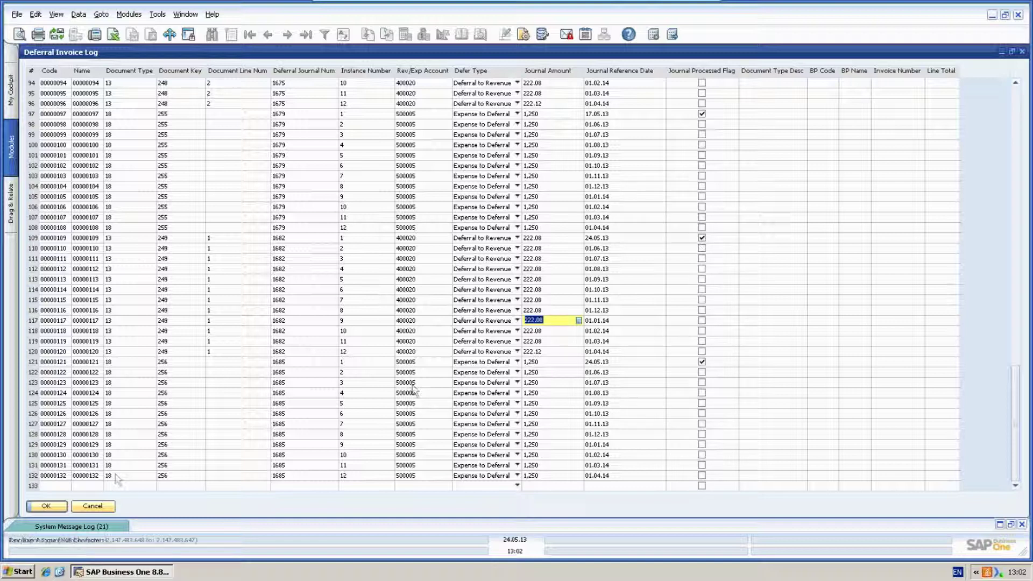
{"action": "left_click", "coordinate": [101, 509]}
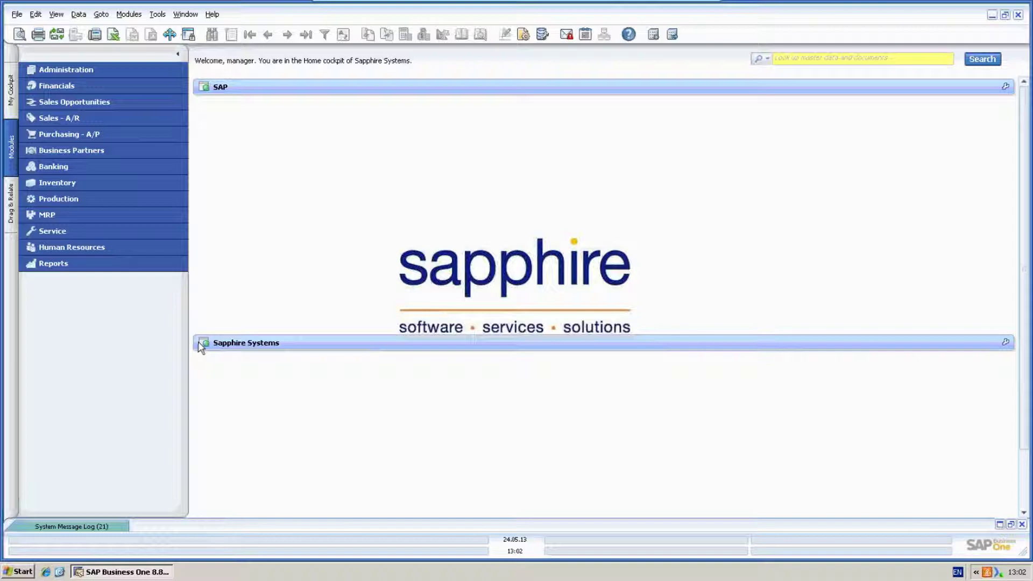
Step: Open the general Users setup from Administration and find the user record with user code manager
{"action": "left_click", "coordinate": [81, 85]}
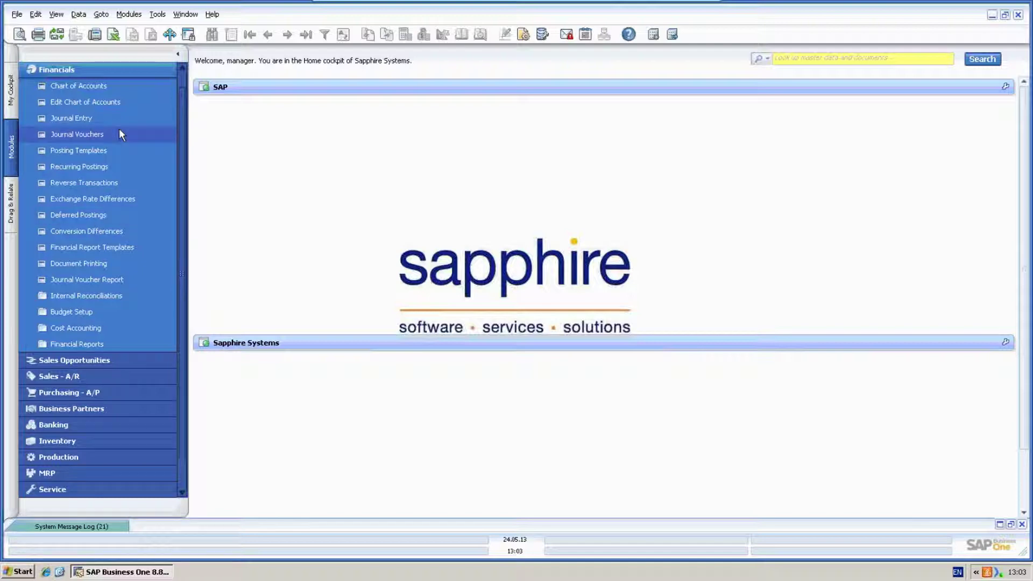
{"action": "left_click", "coordinate": [136, 72]}
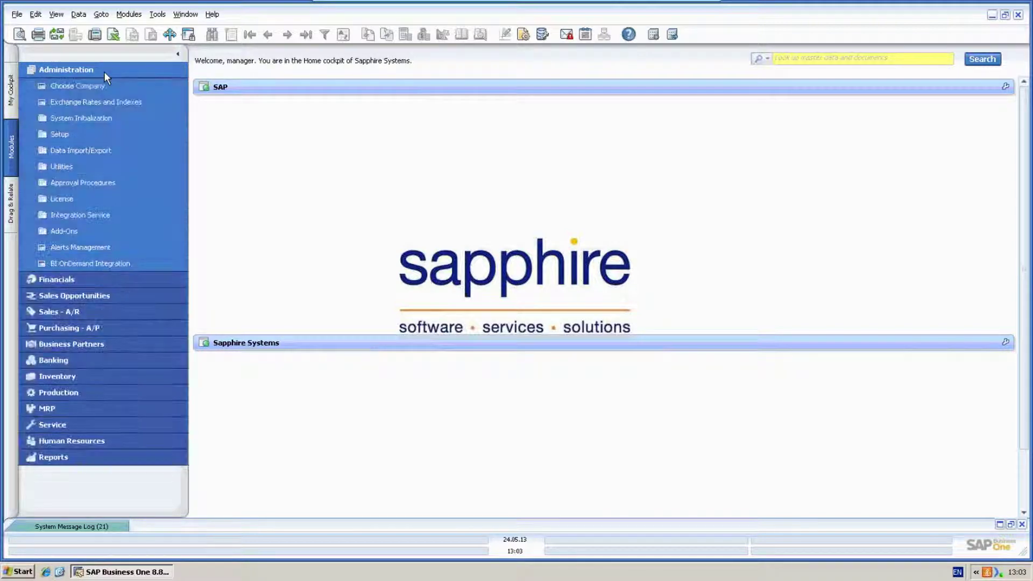
{"action": "left_click", "coordinate": [62, 135]}
{"action": "left_click", "coordinate": [86, 150]}
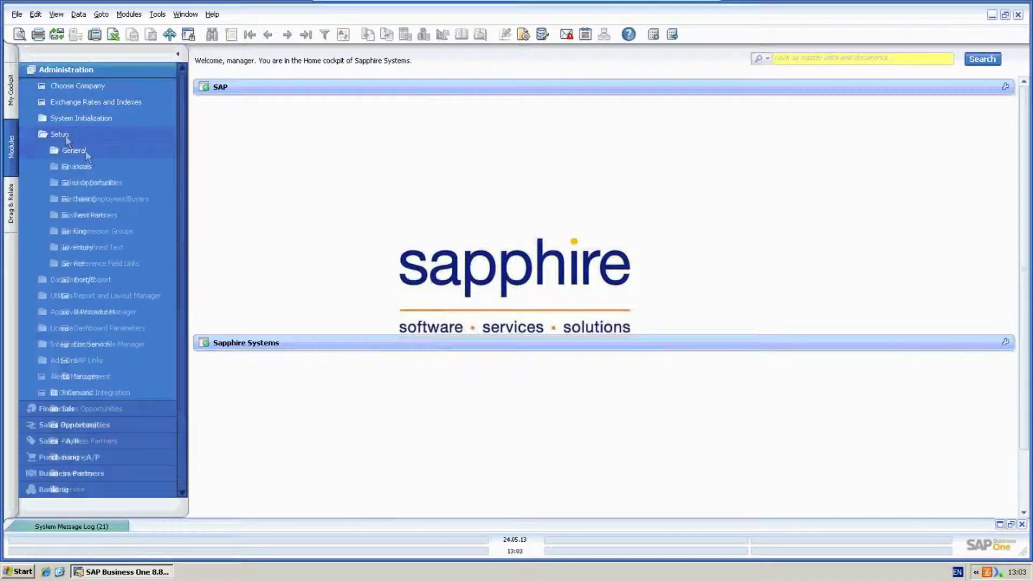
{"action": "left_click", "coordinate": [100, 166]}
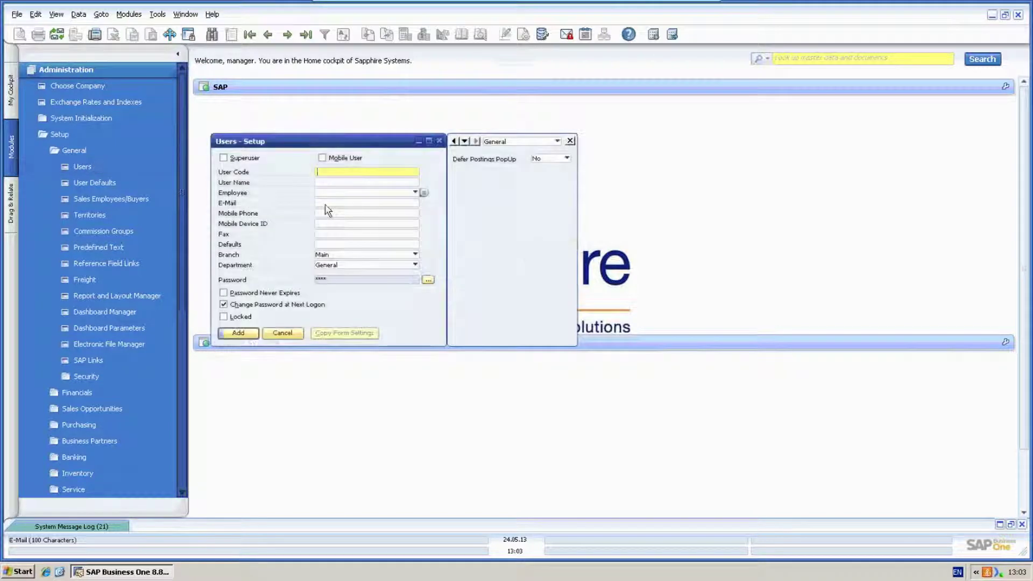
{"action": "type", "text": "manager"}
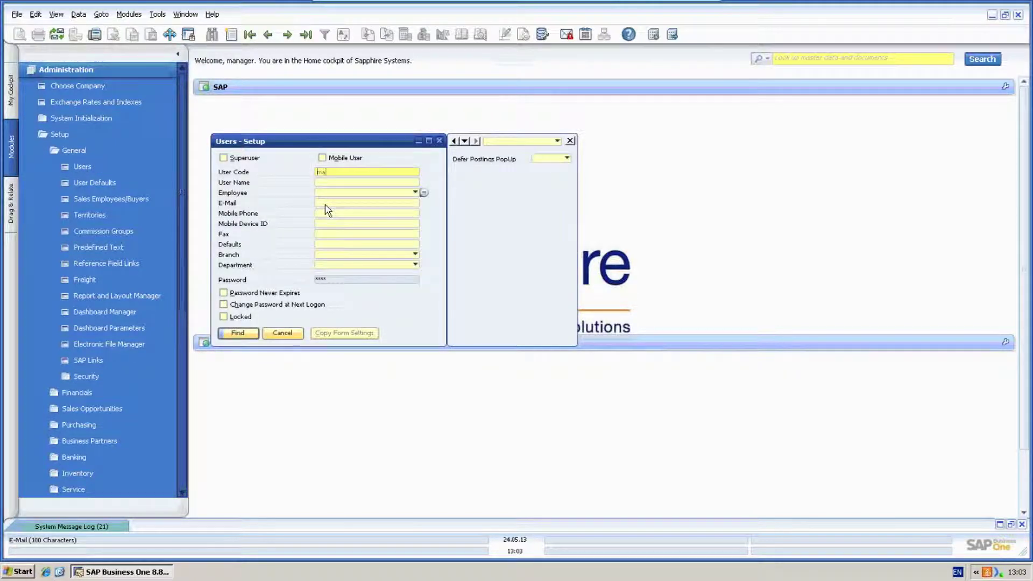
{"action": "key", "text": "Return"}
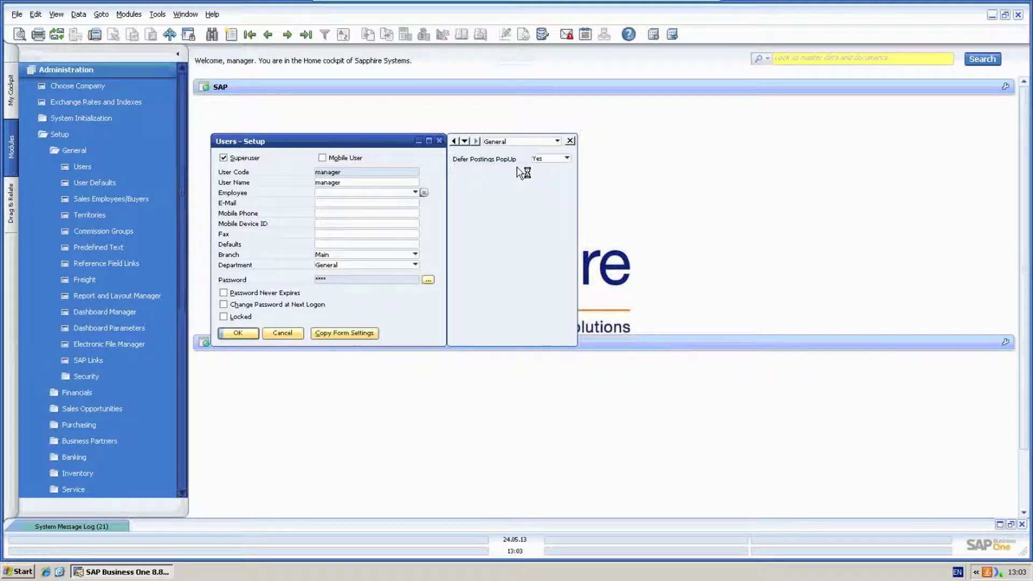
Step: View the Defer Postings PopUp options for this user, choose Yes, and close the user setup and the Administration module
{"action": "left_click", "coordinate": [546, 159]}
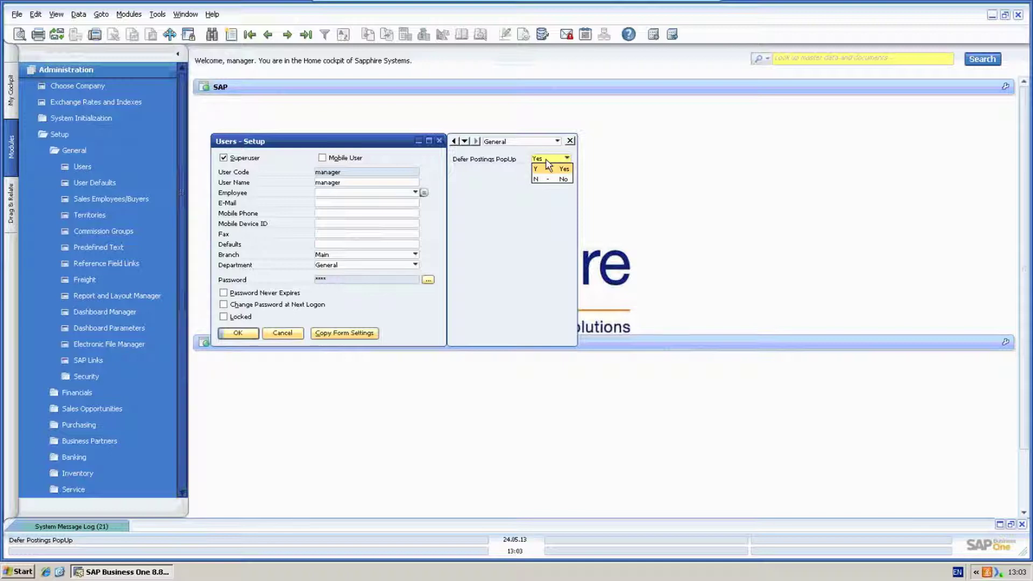
{"action": "left_click", "coordinate": [548, 167]}
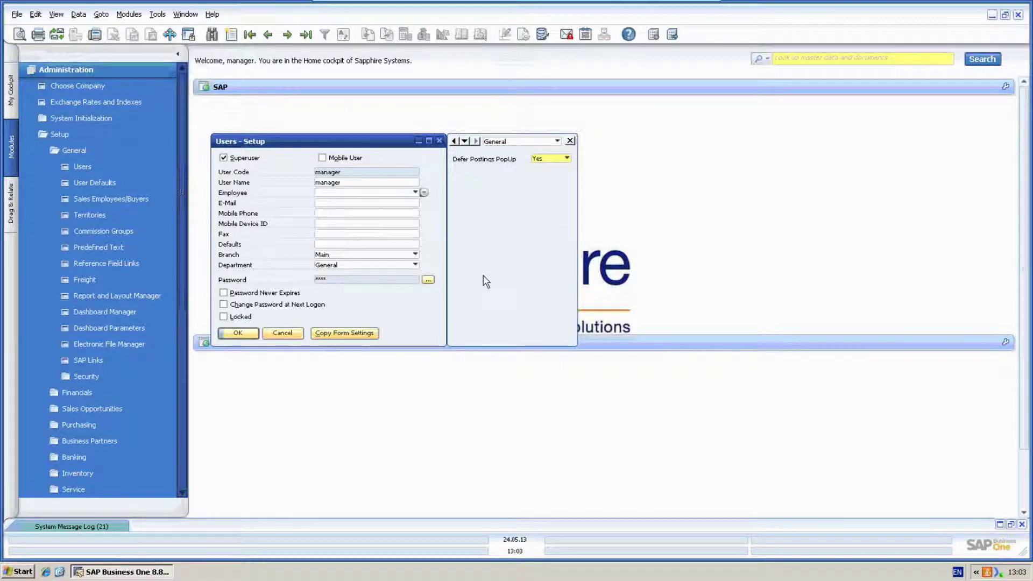
{"action": "left_click", "coordinate": [439, 141]}
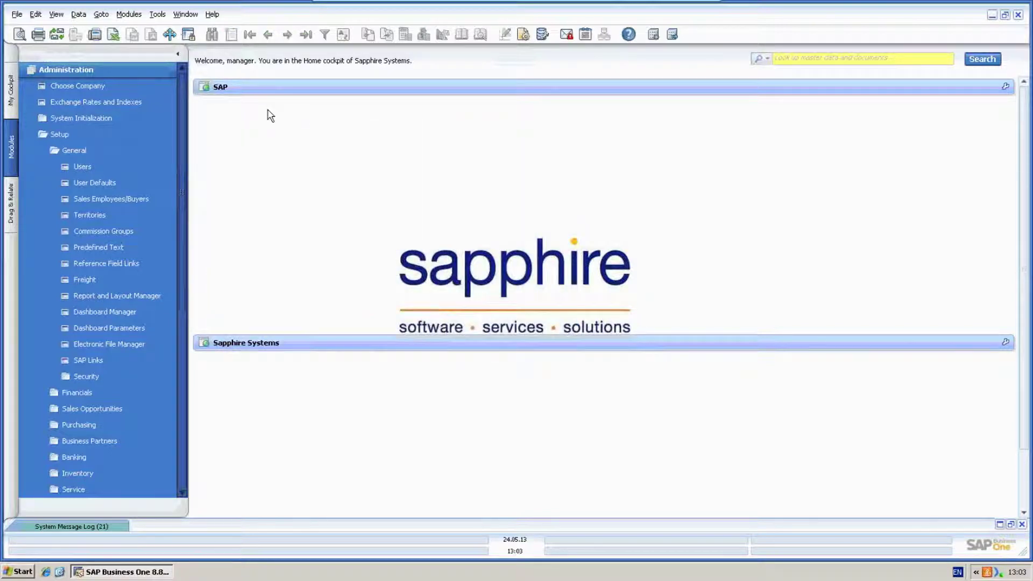
{"action": "left_click", "coordinate": [159, 76]}
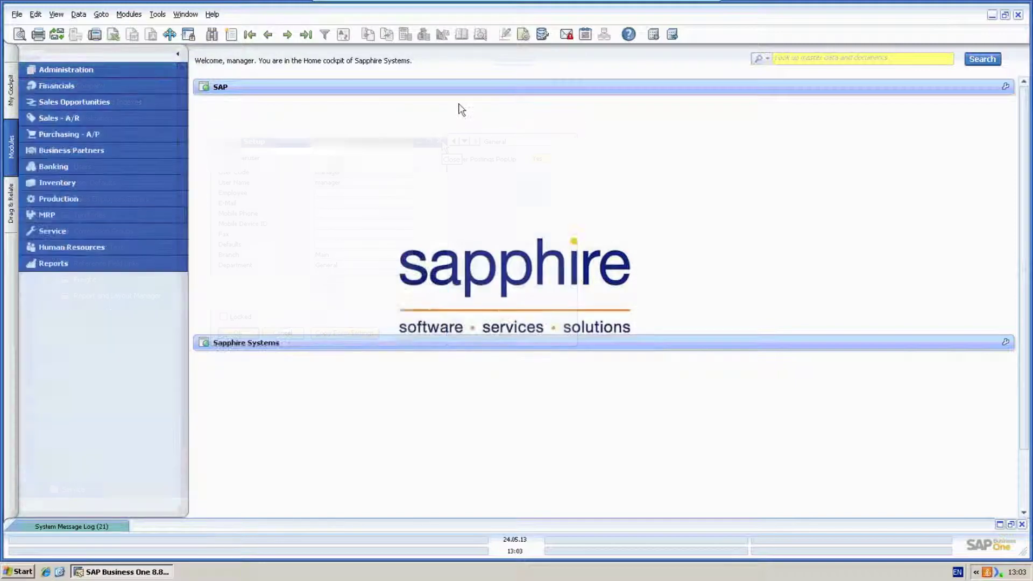
{"action": "mouse_move", "coordinate": [506, 6]}
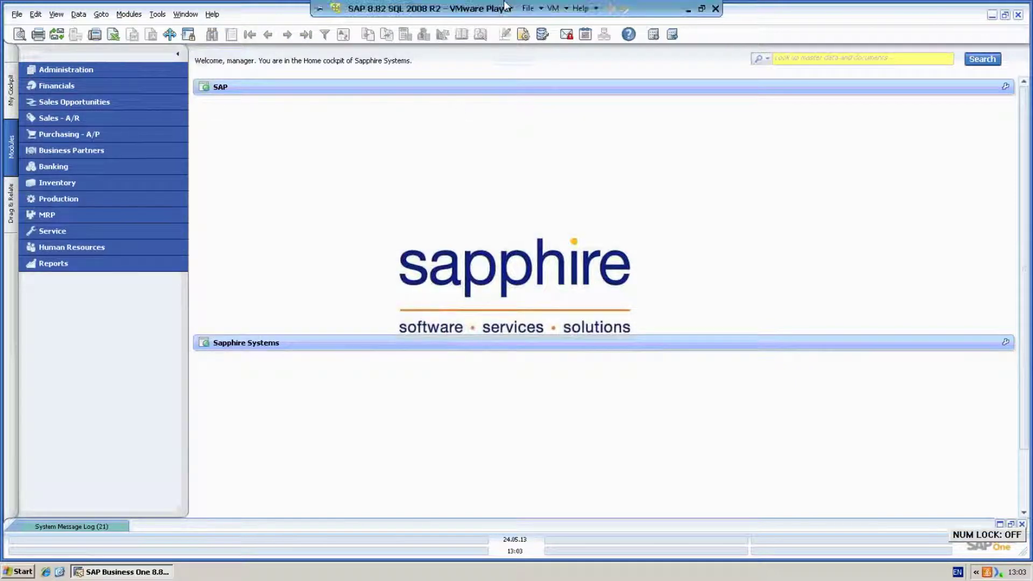